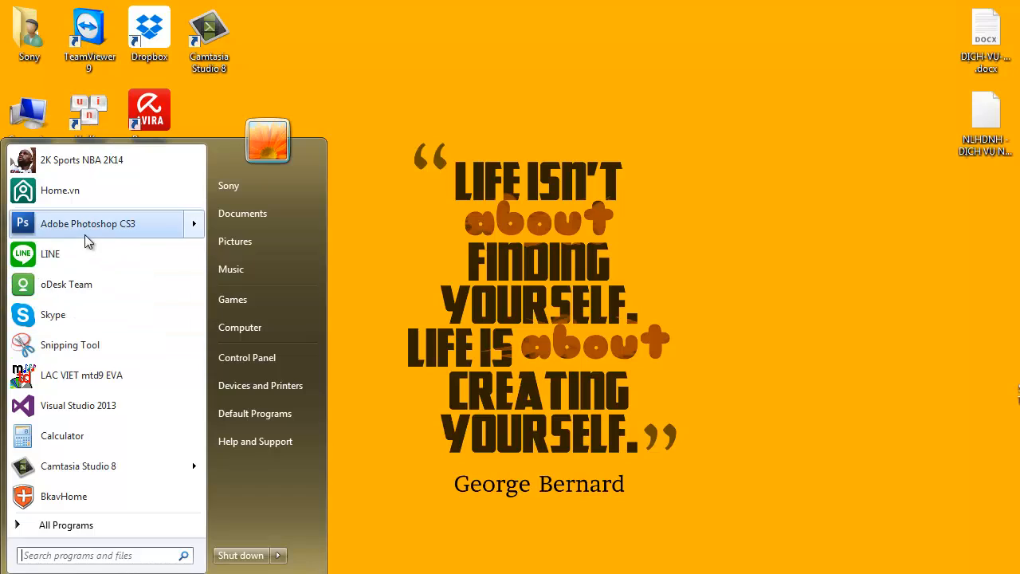
- Start a new document and name it "Water Effect Text"
{"action": "left_click", "coordinate": [14, 24]}
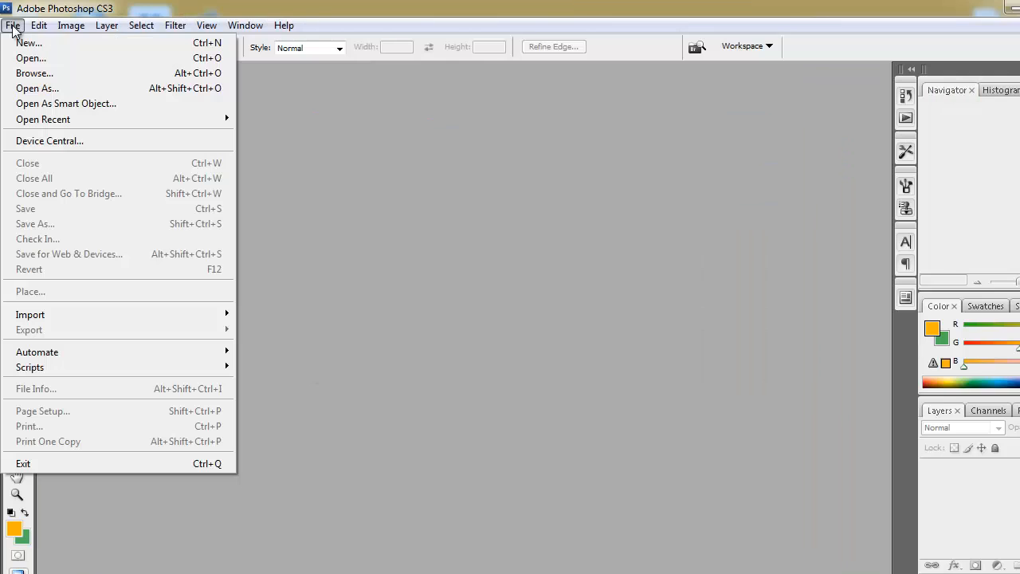
{"action": "left_click", "coordinate": [30, 42]}
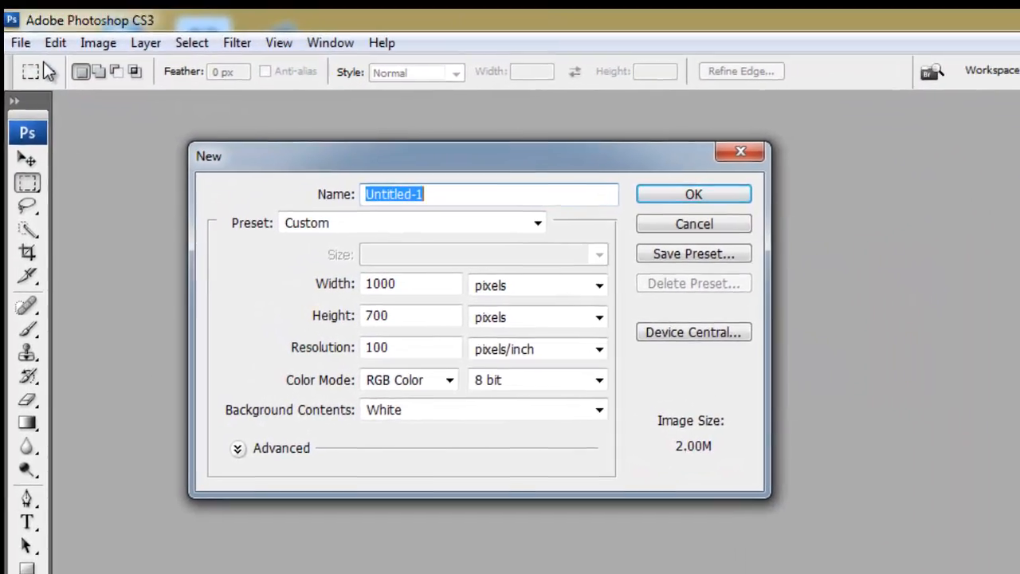
{"action": "type", "text": "W"}
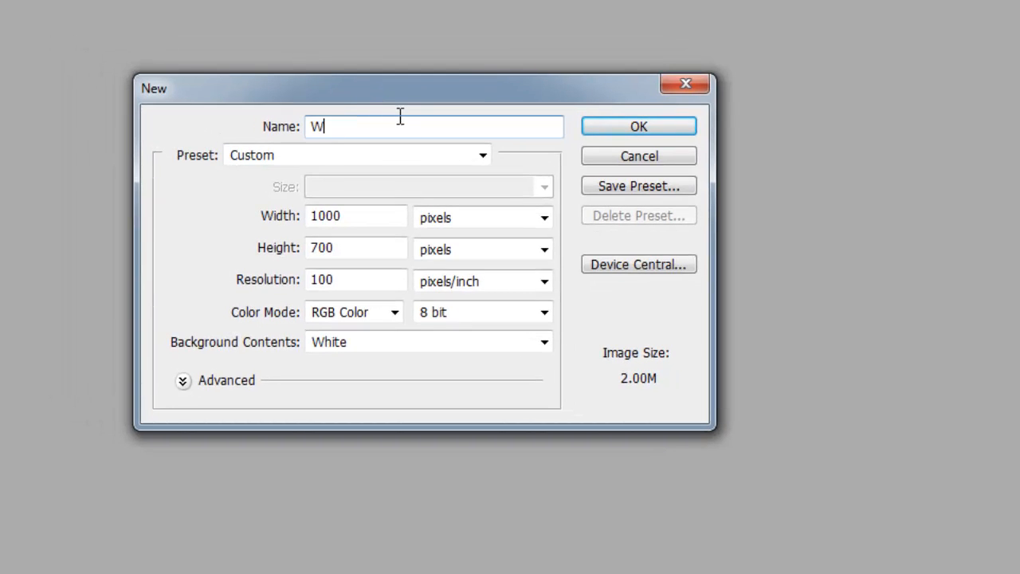
{"action": "type", "text": "ater Effect Text"}
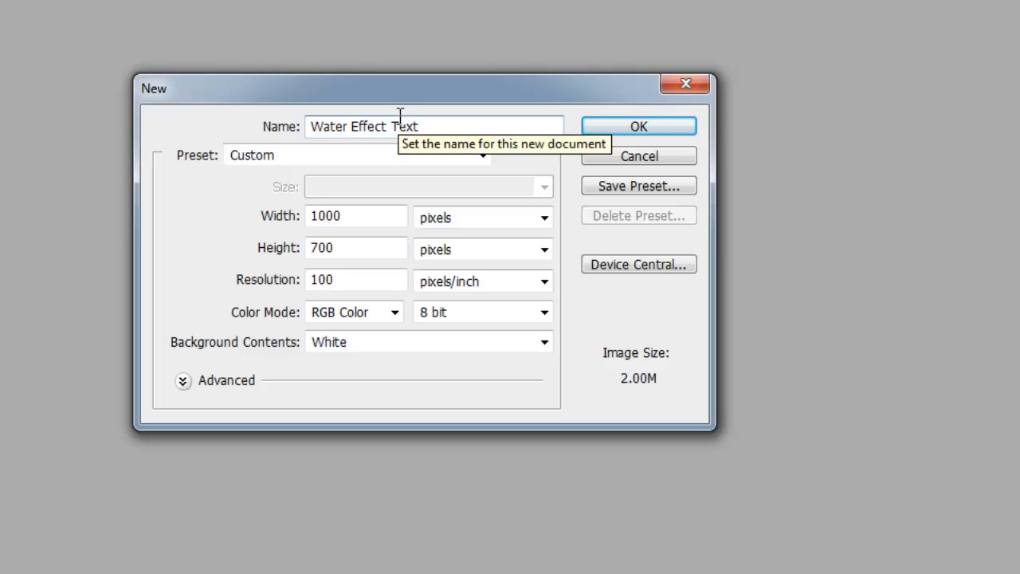
- Set the new document's height to 600 pixels and create it
{"action": "left_click_drag", "start_coordinate": [339, 249], "coordinate": [208, 250]}
{"action": "type", "text": "5"}
{"action": "key", "text": "BackSpace"}
{"action": "type", "text": "600"}
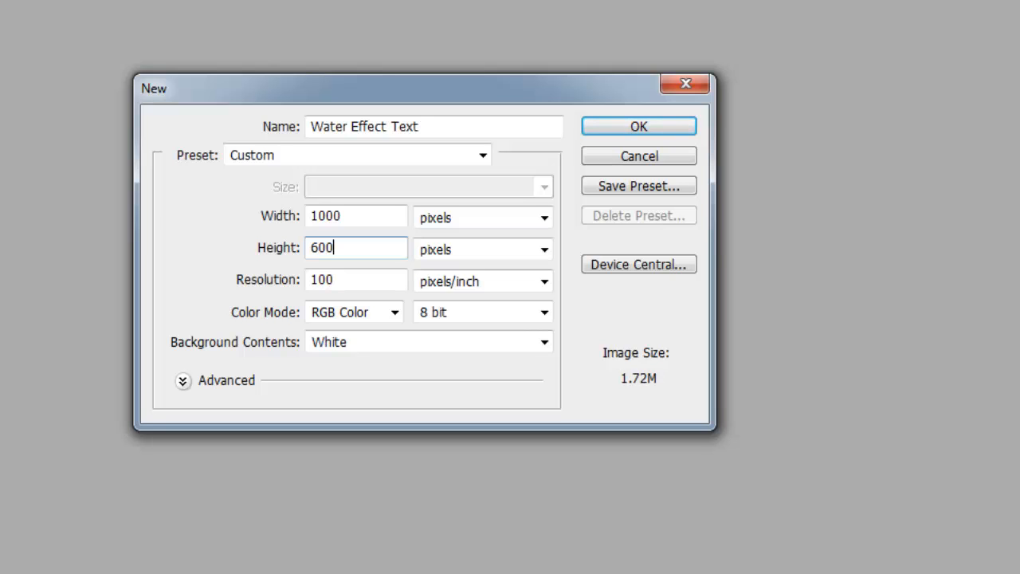
{"action": "left_click", "coordinate": [183, 381]}
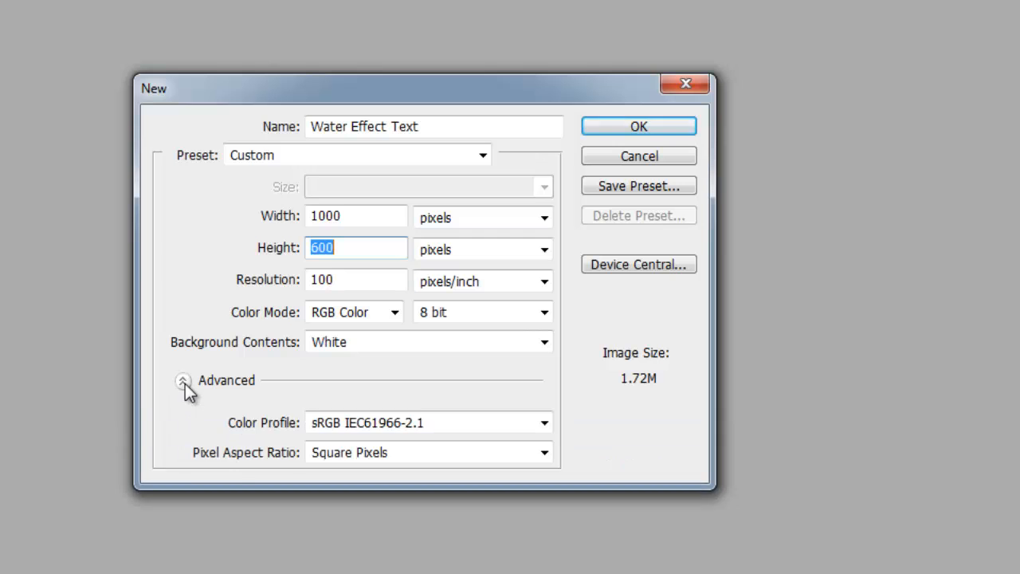
{"action": "left_click", "coordinate": [184, 381]}
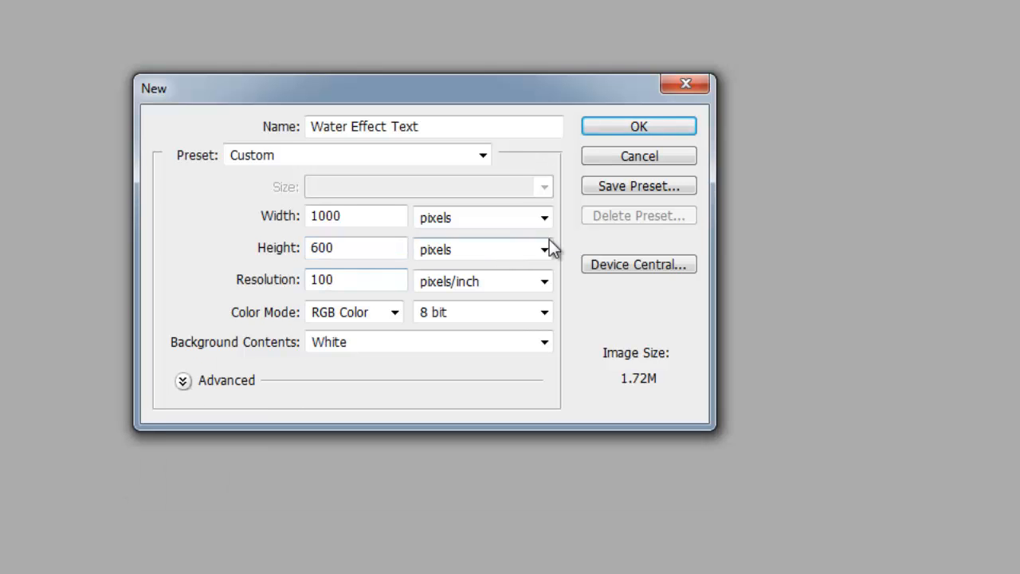
{"action": "left_click", "coordinate": [649, 129]}
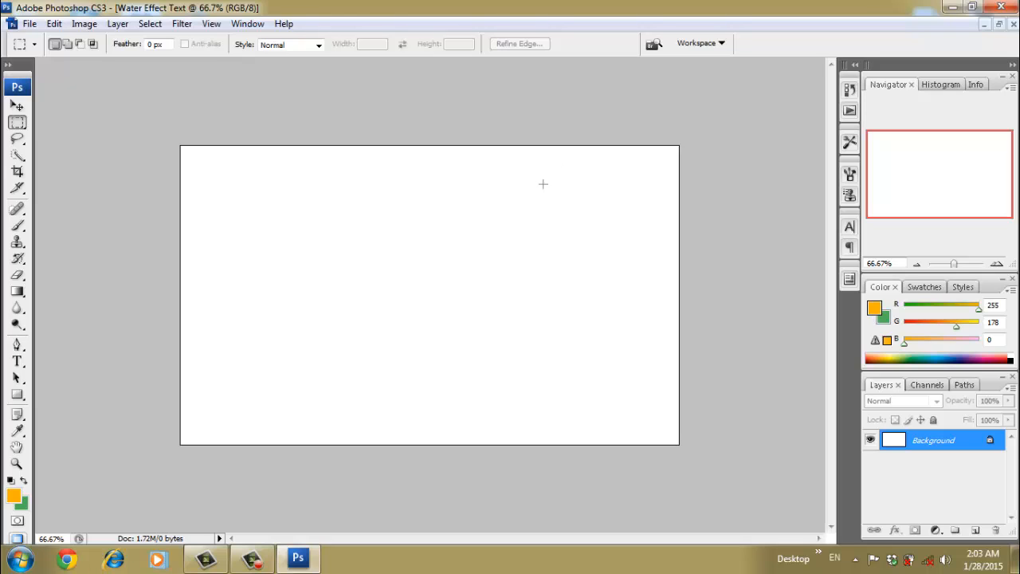
- Switch to Chrome and search Google Images for "raining window"
{"action": "left_click", "coordinate": [68, 561]}
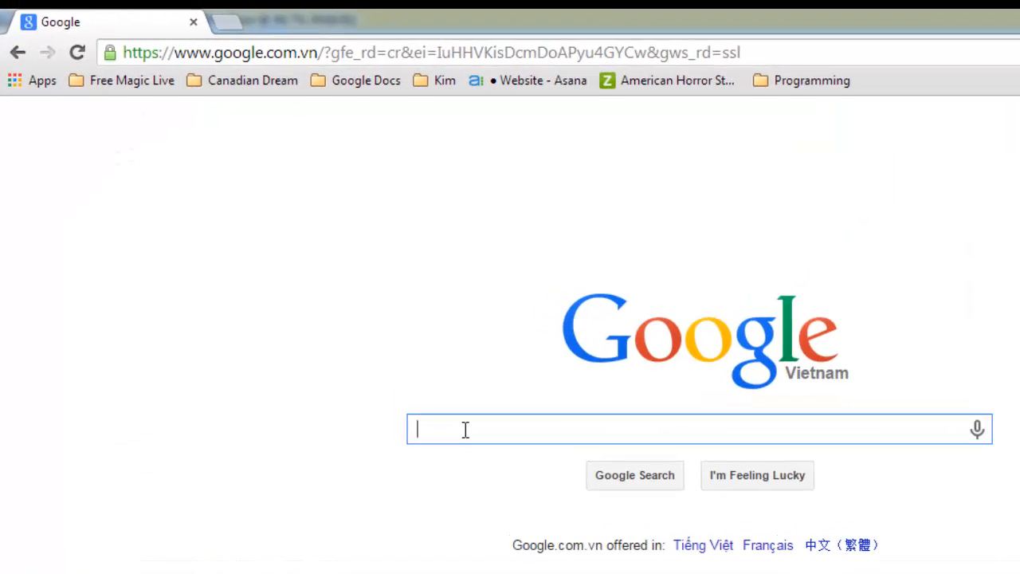
{"action": "type", "text": "raining"}
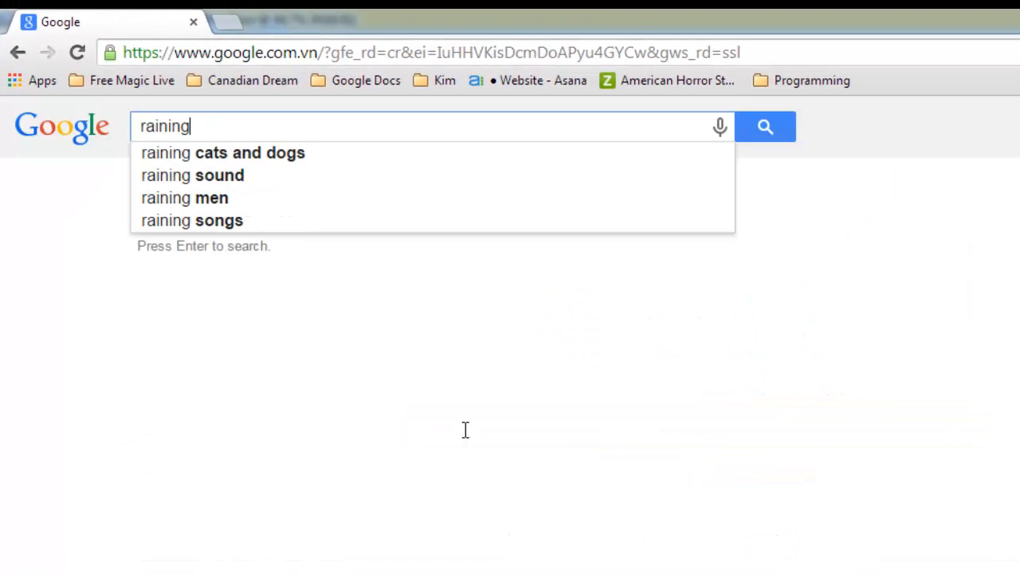
{"action": "type", "text": " window"}
{"action": "key", "text": "Return"}
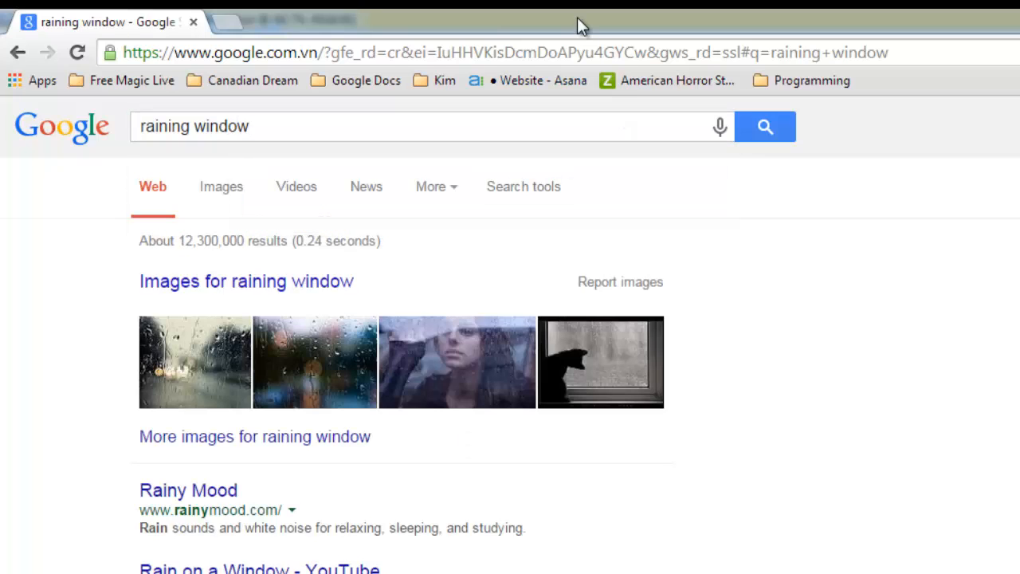
{"action": "left_click", "coordinate": [221, 193]}
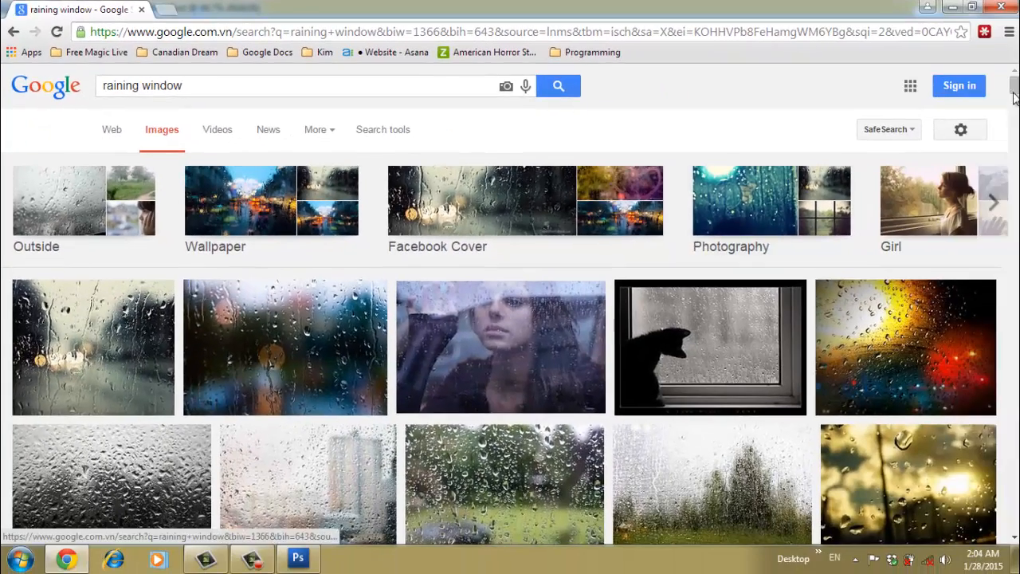
- Open the 1024 × 685 black-and-white rainy window photo from writteninc.blogspot.com at full size and save it to the Desktop as a JPEG named "Background"
{"action": "left_click_drag", "start_coordinate": [1014, 89], "coordinate": [1015, 143]}
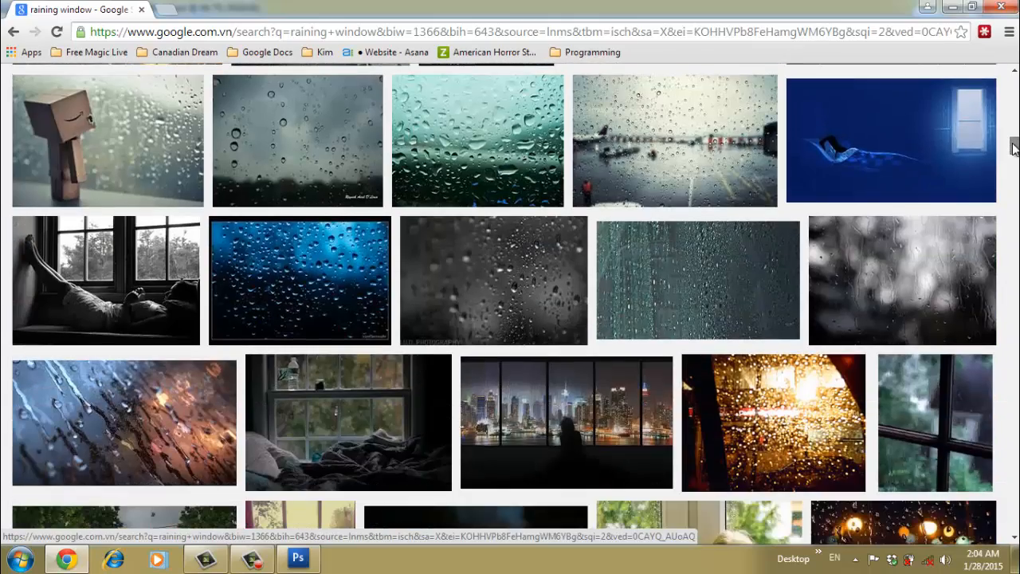
{"action": "left_click", "coordinate": [927, 252]}
{"action": "left_click", "coordinate": [776, 301]}
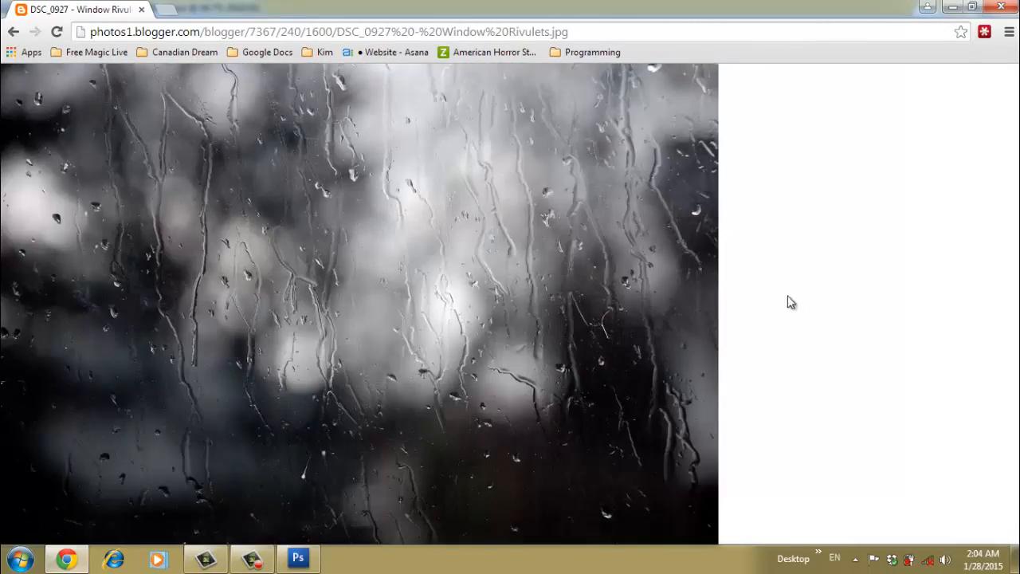
{"action": "right_click", "coordinate": [375, 216]}
{"action": "left_click", "coordinate": [398, 225]}
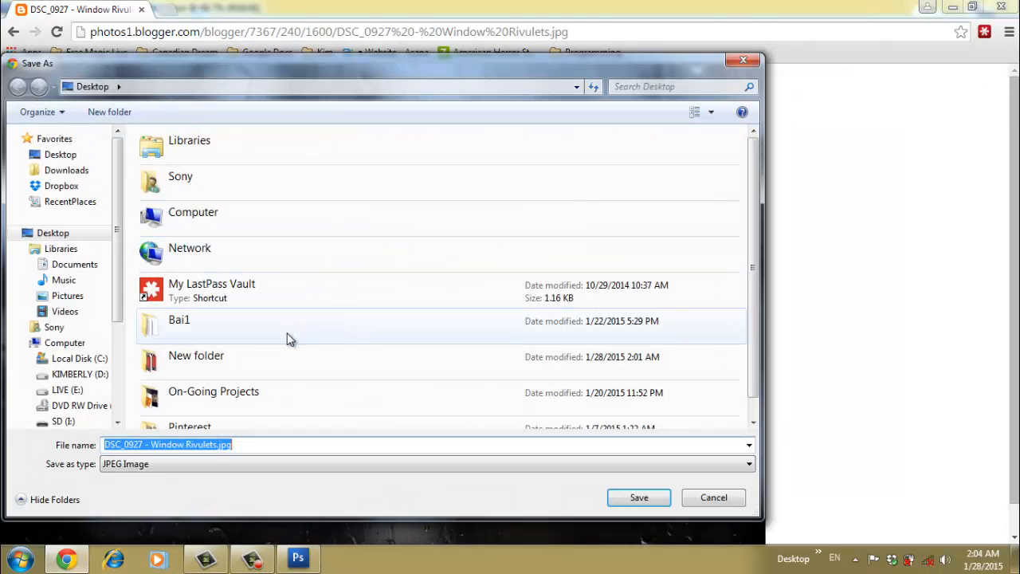
{"action": "type", "text": "Background"}
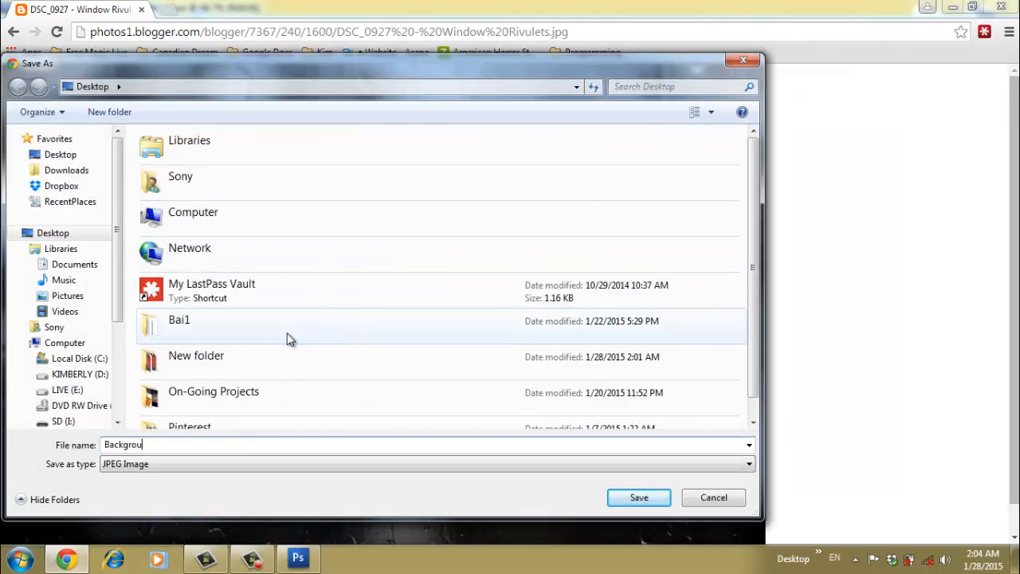
{"action": "left_click", "coordinate": [620, 497]}
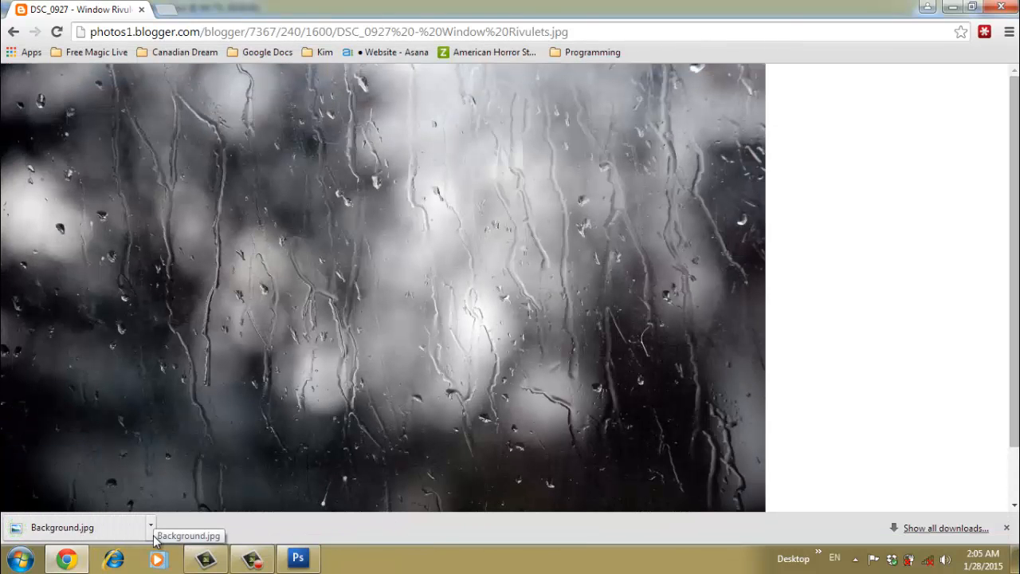
- Show the downloaded Background.jpg in its folder and open it with Adobe Photoshop CS3
{"action": "left_click", "coordinate": [151, 526]}
{"action": "left_click", "coordinate": [182, 478]}
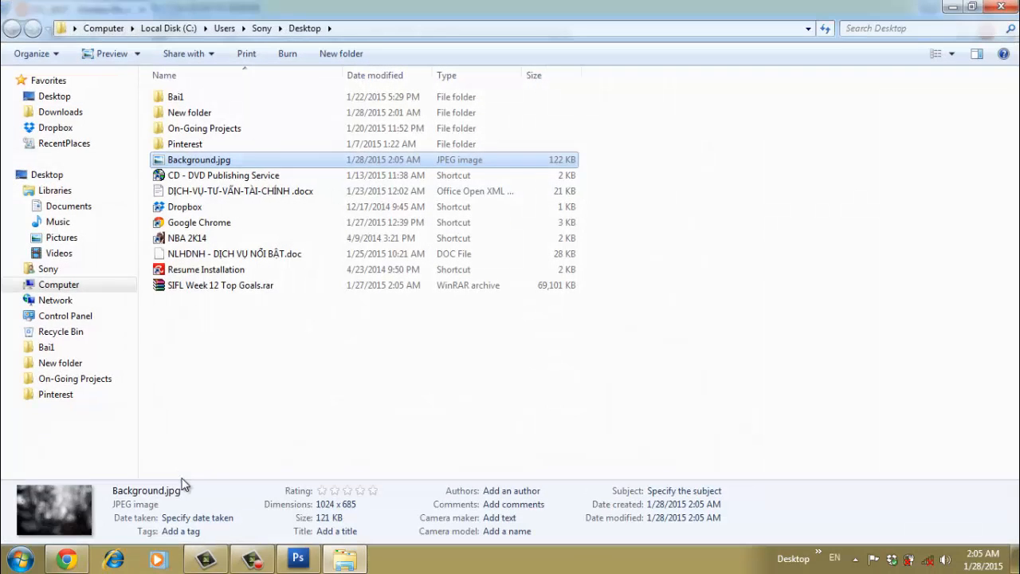
{"action": "right_click", "coordinate": [256, 160]}
{"action": "mouse_move", "coordinate": [427, 303]}
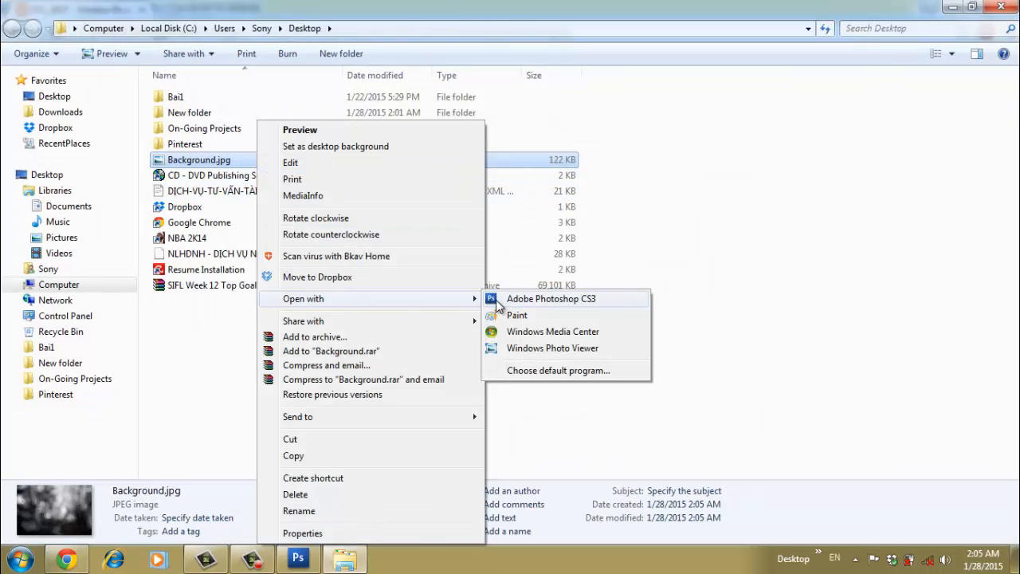
{"action": "left_click", "coordinate": [562, 298]}
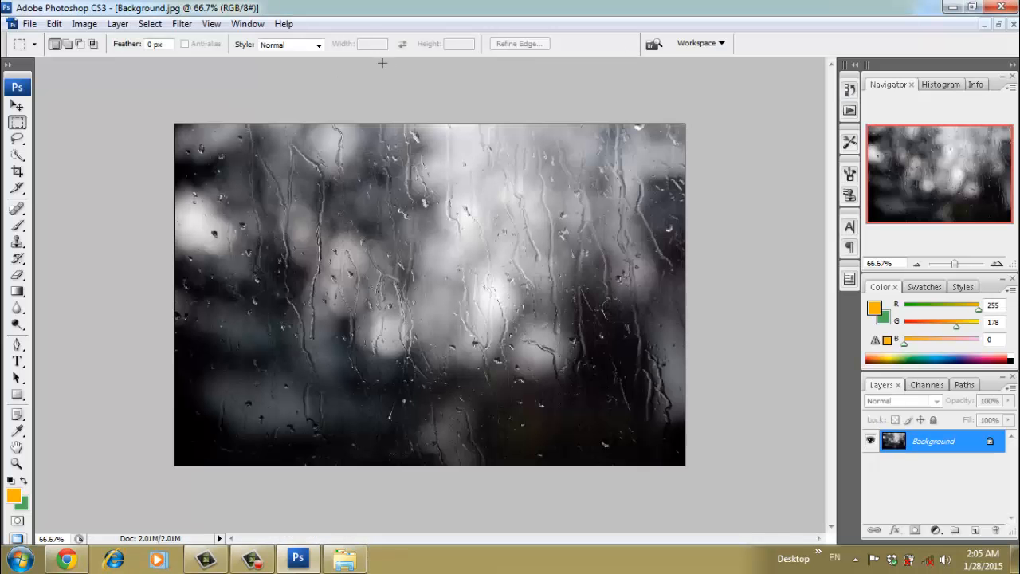
- Copy the rain photo into the Water Effect Text document as a new layer and position it to cover the whole canvas
{"action": "left_click", "coordinate": [999, 26]}
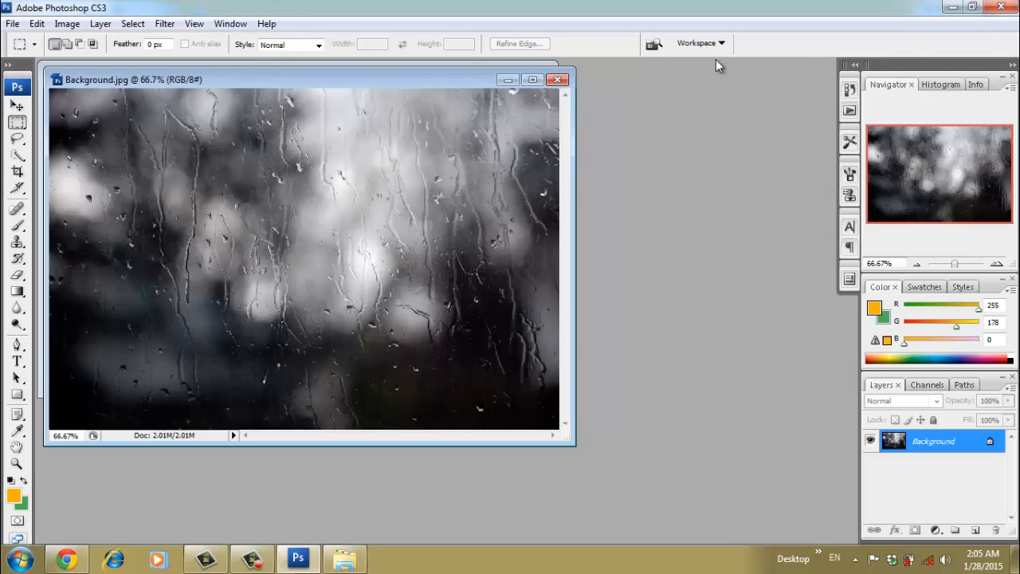
{"action": "left_click_drag", "start_coordinate": [432, 78], "coordinate": [729, 76]}
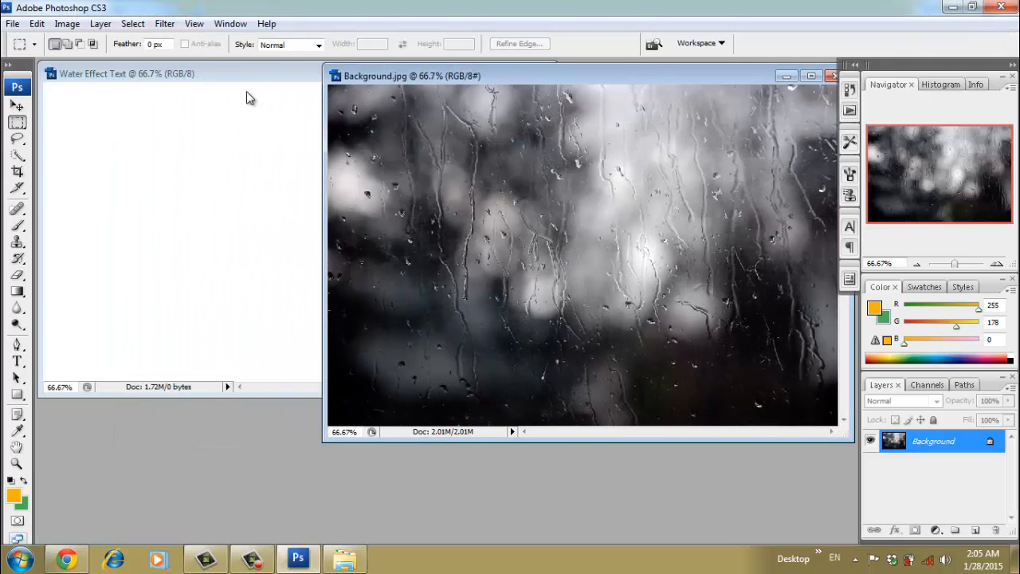
{"action": "left_click", "coordinate": [19, 108]}
{"action": "left_click_drag", "start_coordinate": [442, 186], "coordinate": [234, 184]}
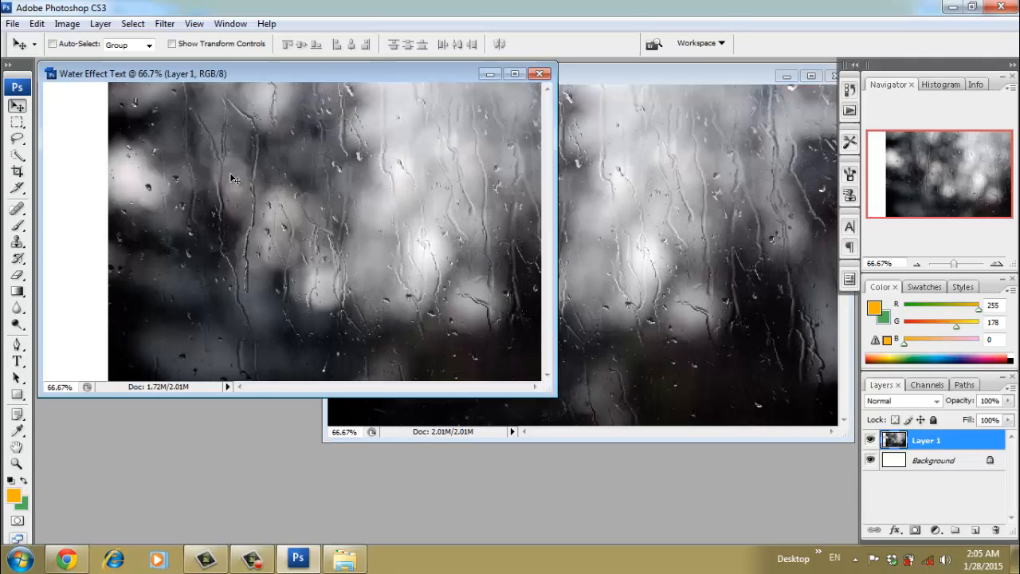
{"action": "left_click_drag", "start_coordinate": [558, 398], "coordinate": [807, 541]}
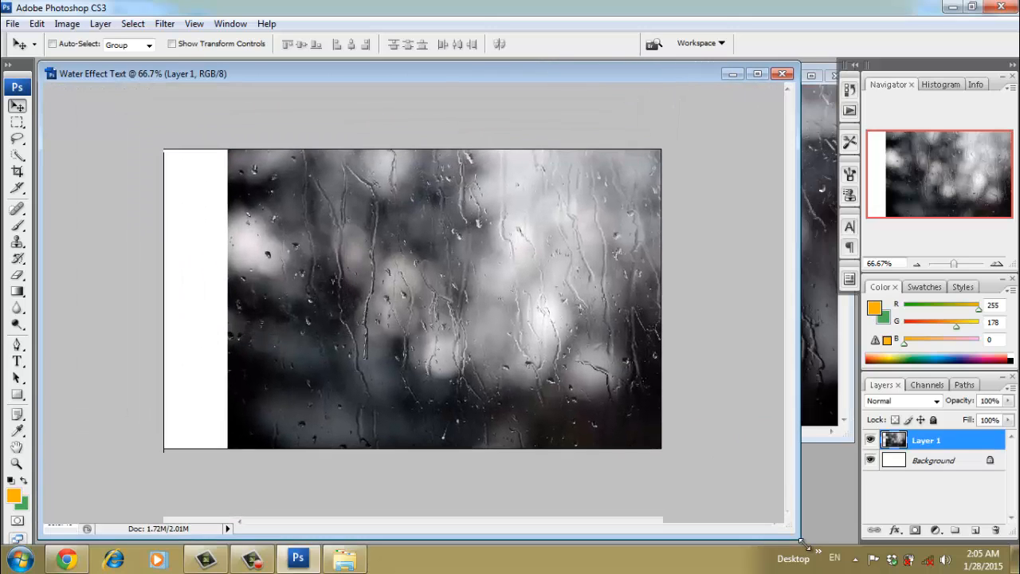
{"action": "mouse_move", "coordinate": [511, 349]}
{"action": "left_mouse_down"}
{"action": "mouse_move", "coordinate": [473, 345]}
{"action": "mouse_move", "coordinate": [502, 349]}
{"action": "mouse_move", "coordinate": [505, 381]}
{"action": "mouse_move", "coordinate": [503, 348]}
{"action": "left_mouse_up"}
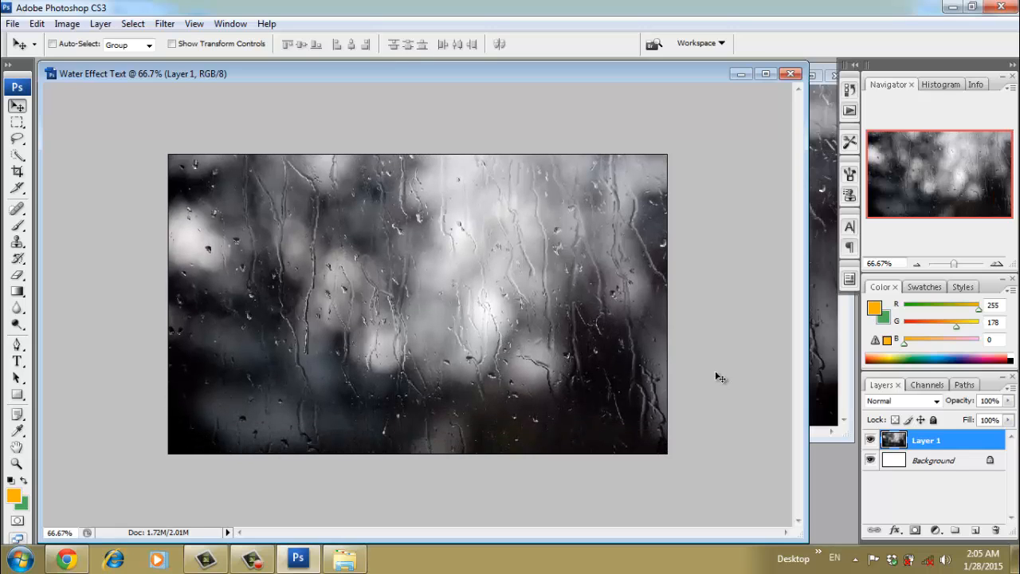
{"action": "left_click", "coordinate": [765, 74]}
- Add a new gradient fill layer named "Gradient" above the photo layer
{"action": "left_click", "coordinate": [117, 23]}
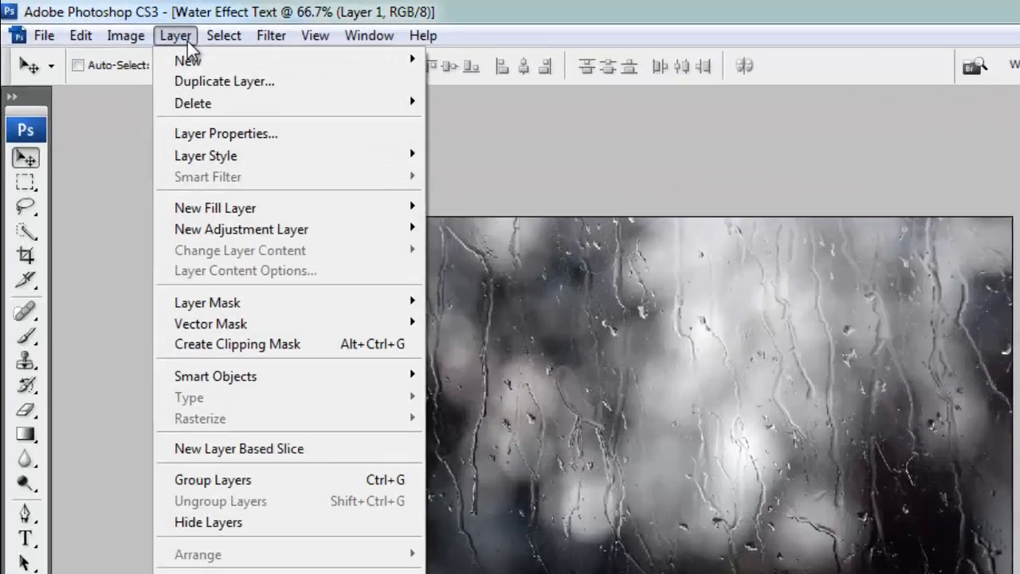
{"action": "mouse_move", "coordinate": [149, 140]}
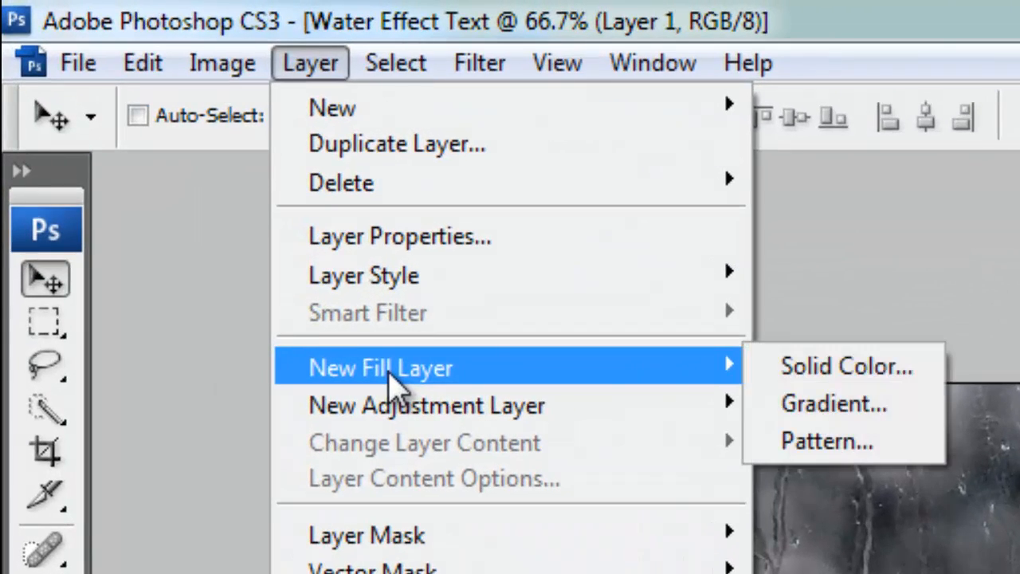
{"action": "left_click", "coordinate": [839, 408]}
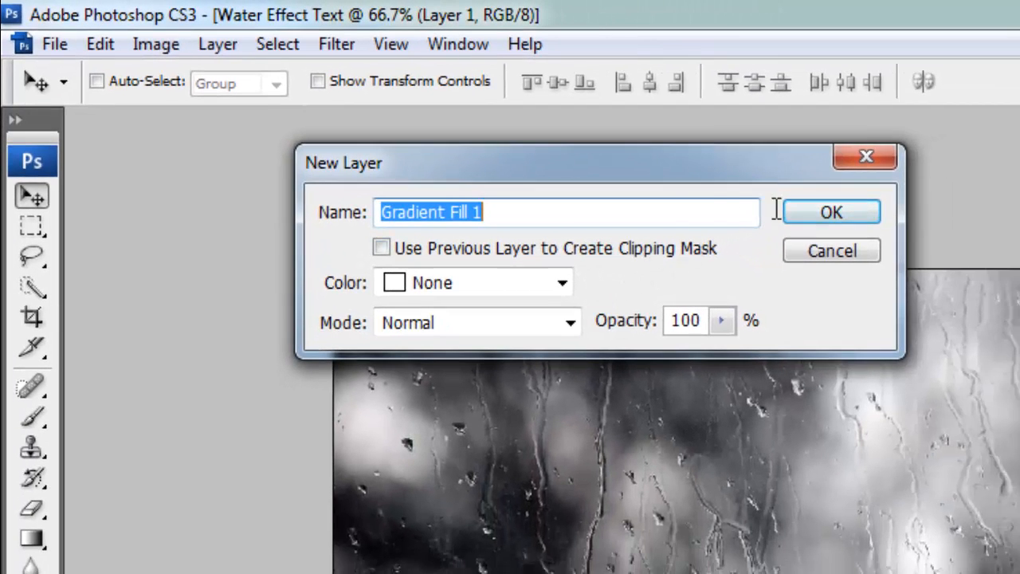
{"action": "left_click_drag", "start_coordinate": [455, 215], "coordinate": [548, 206]}
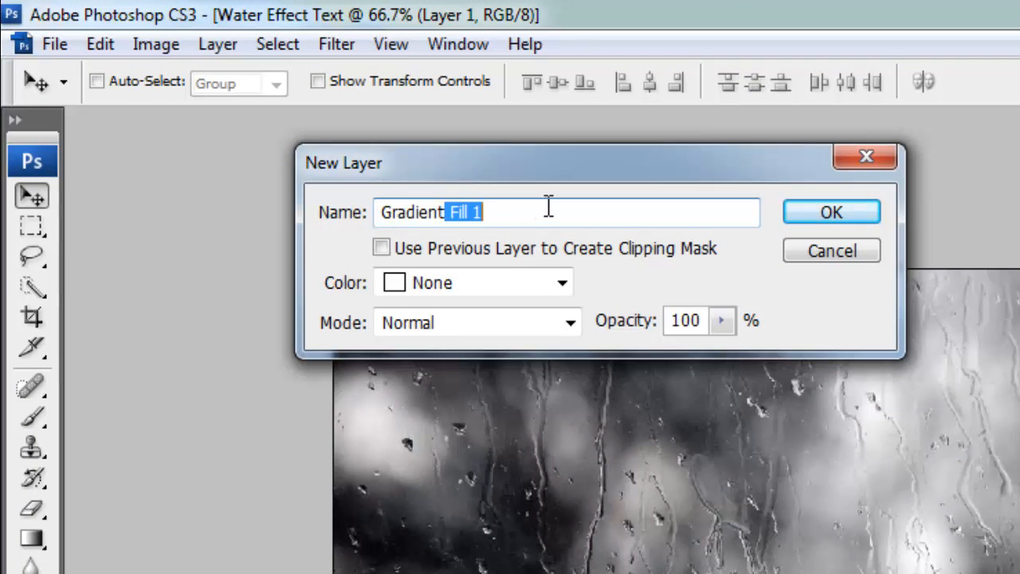
{"action": "key", "text": "BackSpace"}
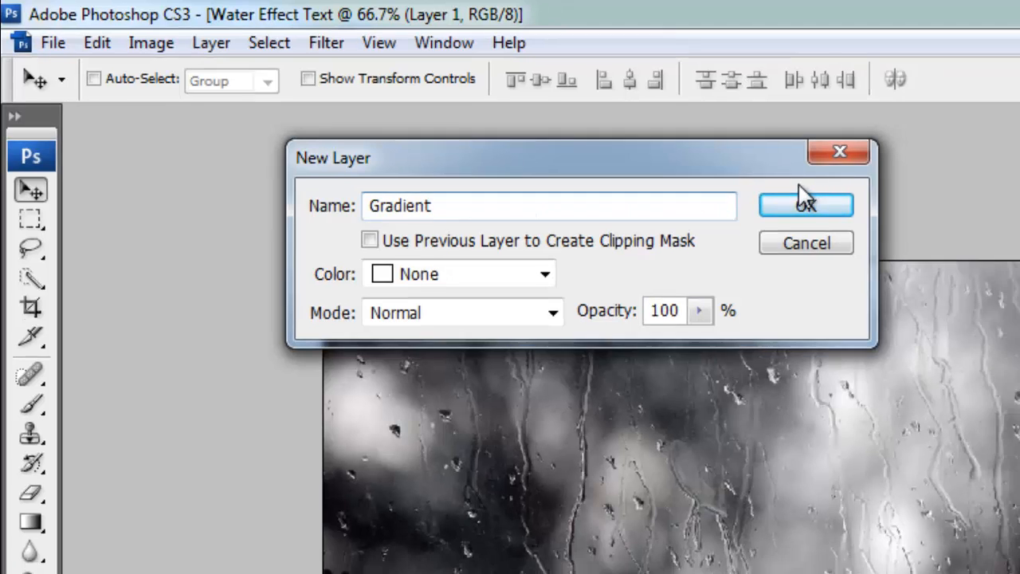
{"action": "left_click", "coordinate": [805, 204]}
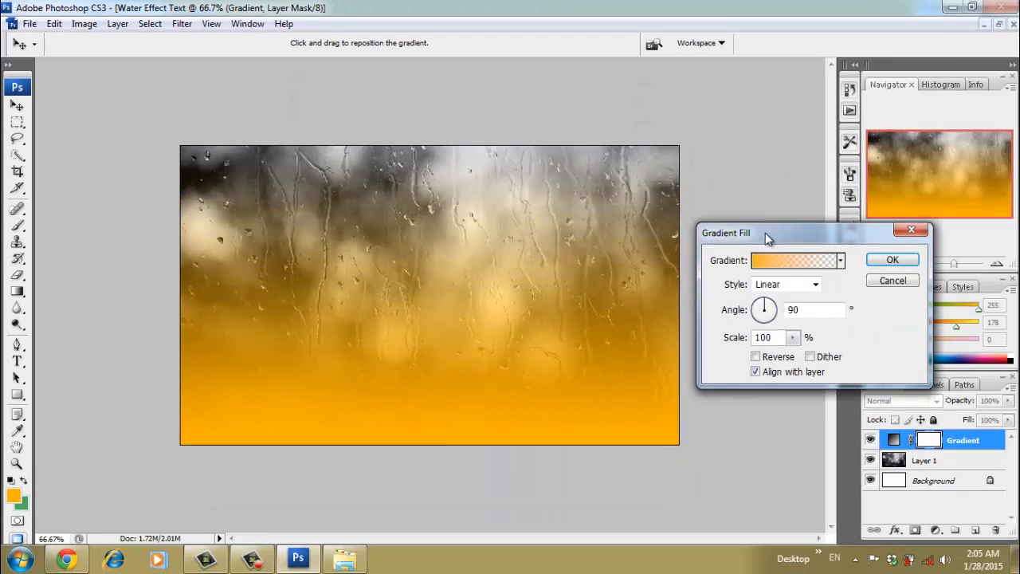
- Set the gradient fill's style to Radial
{"action": "left_click_drag", "start_coordinate": [794, 236], "coordinate": [712, 131]}
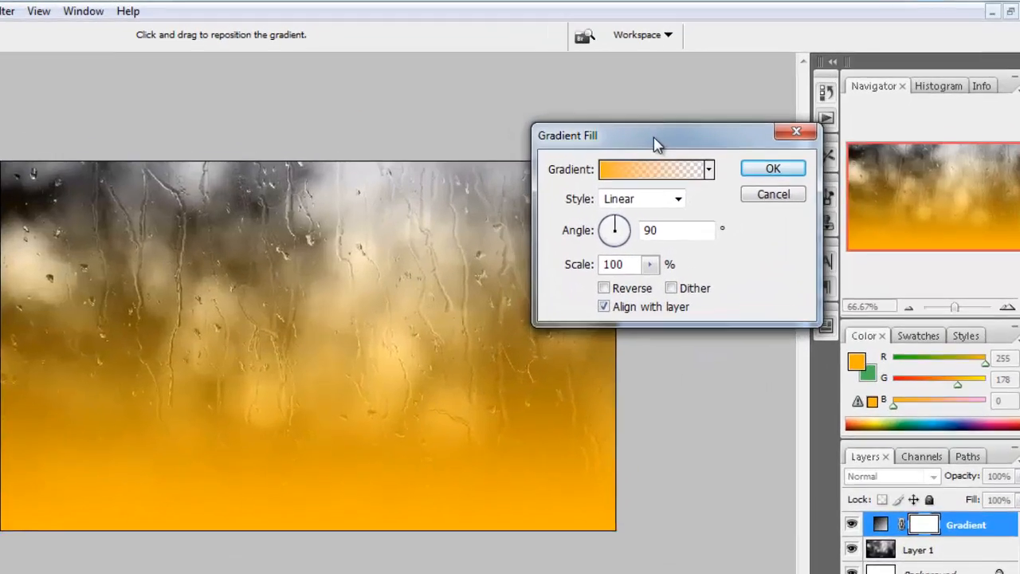
{"action": "left_click", "coordinate": [642, 199]}
{"action": "left_click", "coordinate": [625, 232]}
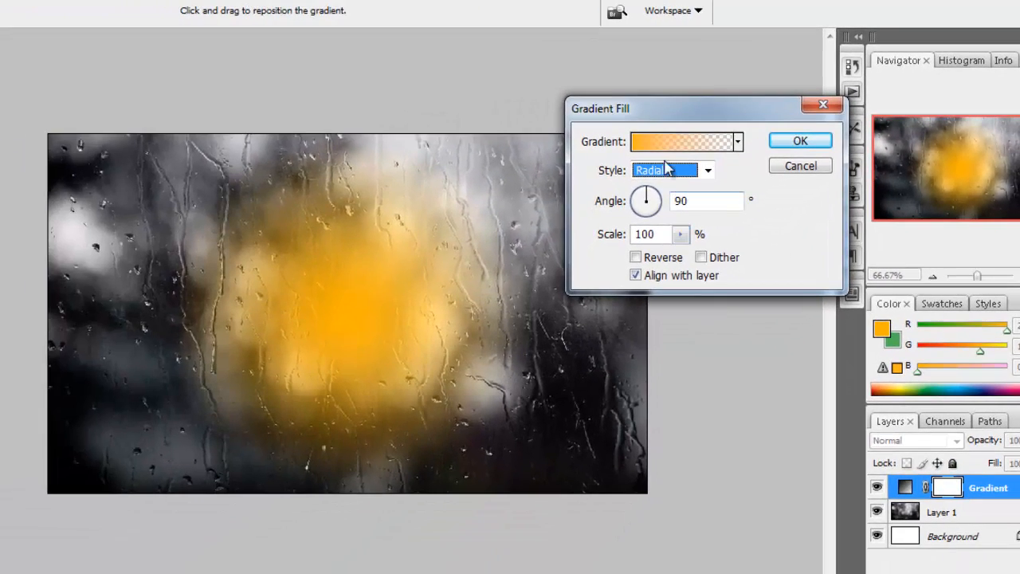
- Base the fill on the Foreground to Background gradient preset and set its starting colour stop to dark blue 012f53
{"action": "left_click", "coordinate": [546, 186]}
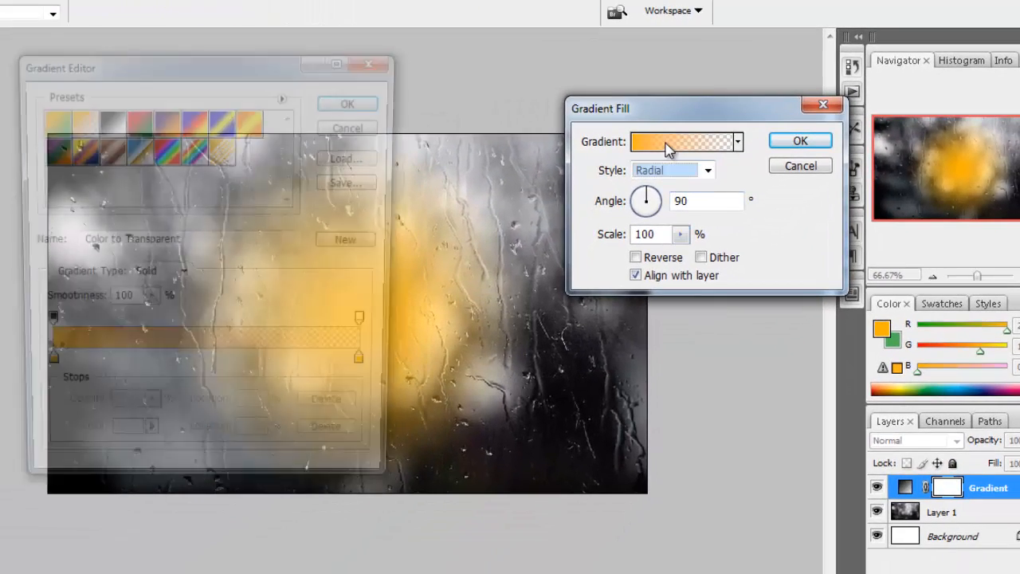
{"action": "left_click", "coordinate": [48, 127]}
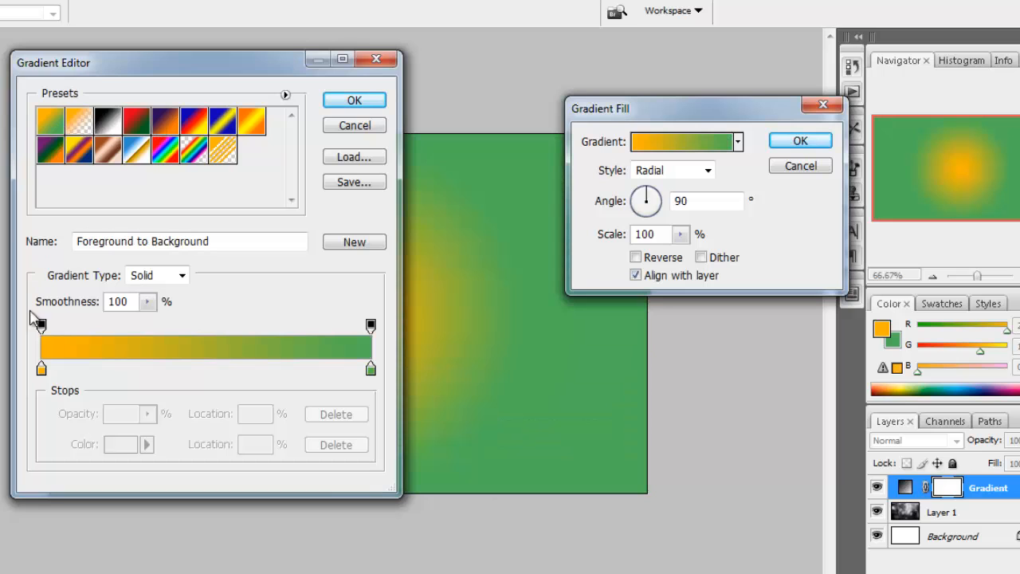
{"action": "left_click", "coordinate": [41, 368]}
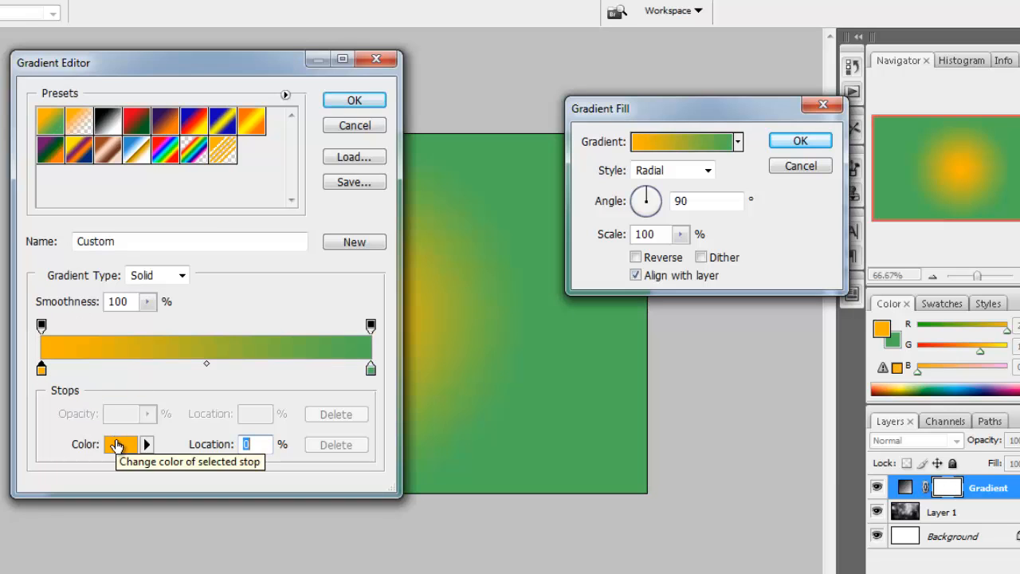
{"action": "left_click", "coordinate": [120, 444]}
{"action": "left_click_drag", "start_coordinate": [356, 259], "coordinate": [359, 224]}
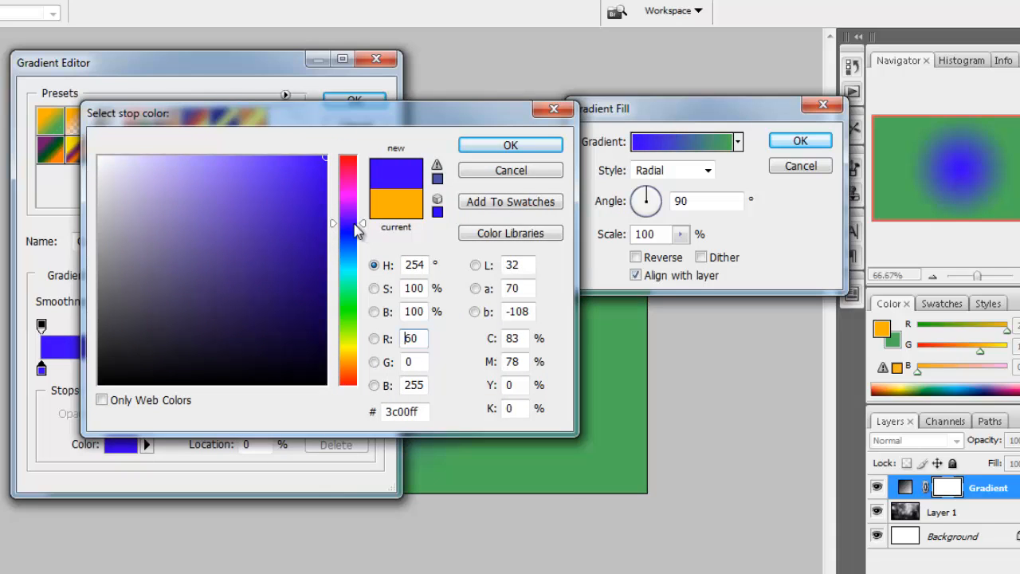
{"action": "left_click_drag", "start_coordinate": [352, 225], "coordinate": [351, 255]}
{"action": "left_click", "coordinate": [329, 310]}
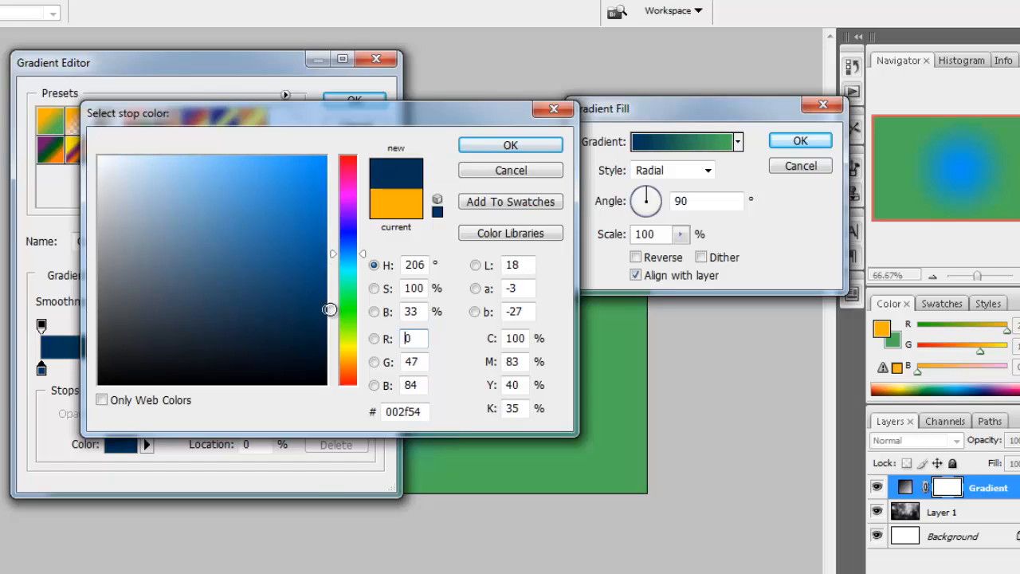
{"action": "left_click_drag", "start_coordinate": [329, 309], "coordinate": [325, 311]}
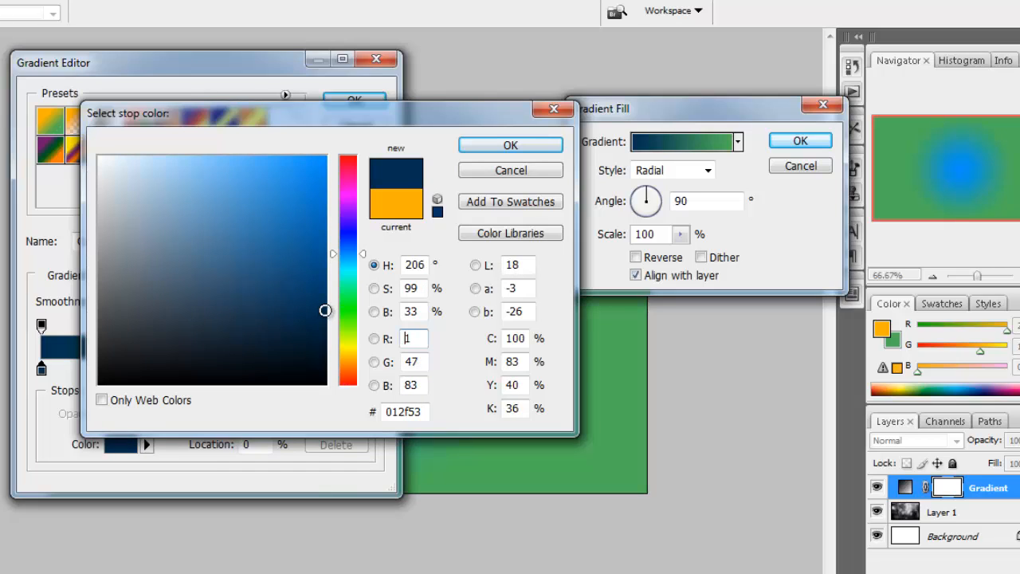
{"action": "left_click", "coordinate": [488, 152]}
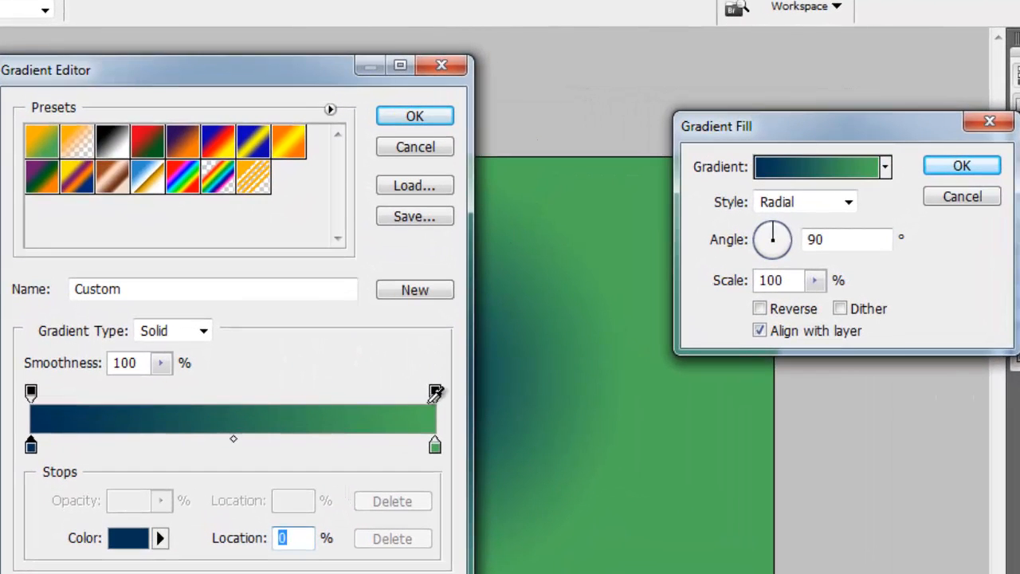
- Set the gradient's end colour stop to a bright sky blue and shift the colour midpoint toward the dark blue stop
{"action": "left_click", "coordinate": [435, 446]}
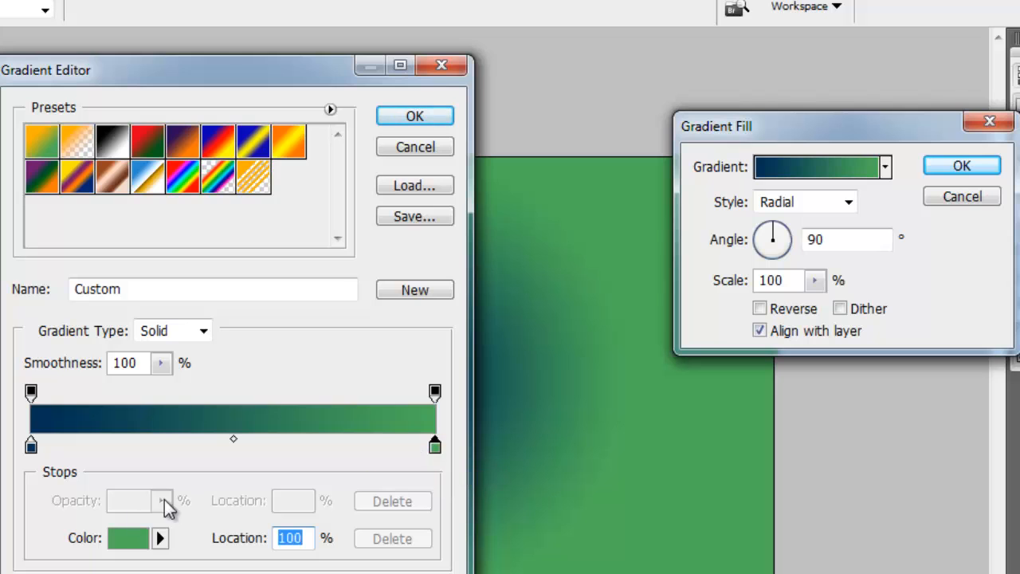
{"action": "left_click", "coordinate": [118, 537]}
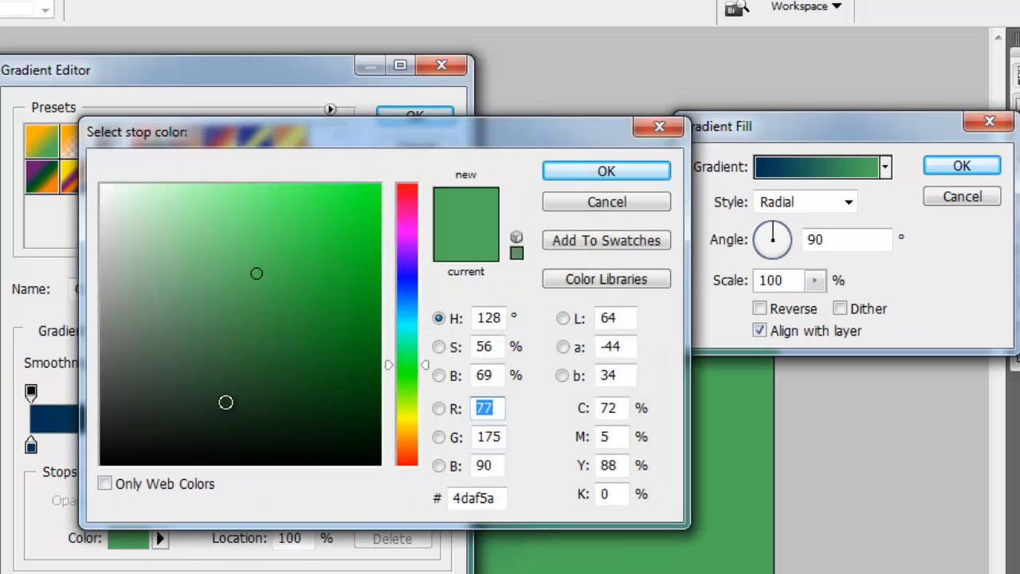
{"action": "left_click_drag", "start_coordinate": [405, 342], "coordinate": [410, 329]}
{"action": "mouse_move", "coordinate": [292, 225]}
{"action": "left_mouse_down"}
{"action": "mouse_move", "coordinate": [286, 182]}
{"action": "mouse_move", "coordinate": [307, 183]}
{"action": "mouse_move", "coordinate": [291, 184]}
{"action": "left_mouse_up"}
{"action": "left_click_drag", "start_coordinate": [421, 329], "coordinate": [420, 314]}
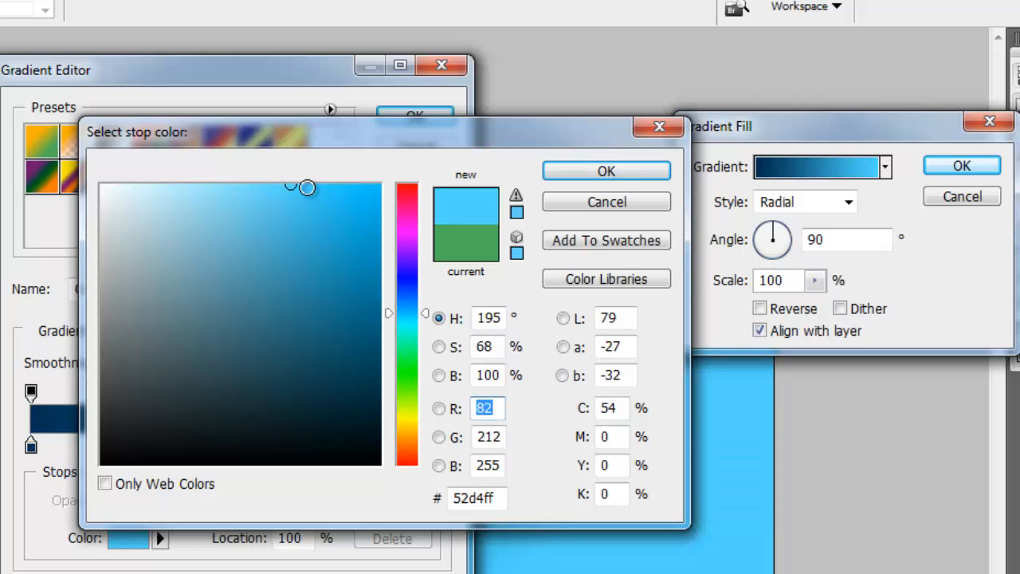
{"action": "left_click", "coordinate": [307, 187]}
{"action": "left_click", "coordinate": [600, 171]}
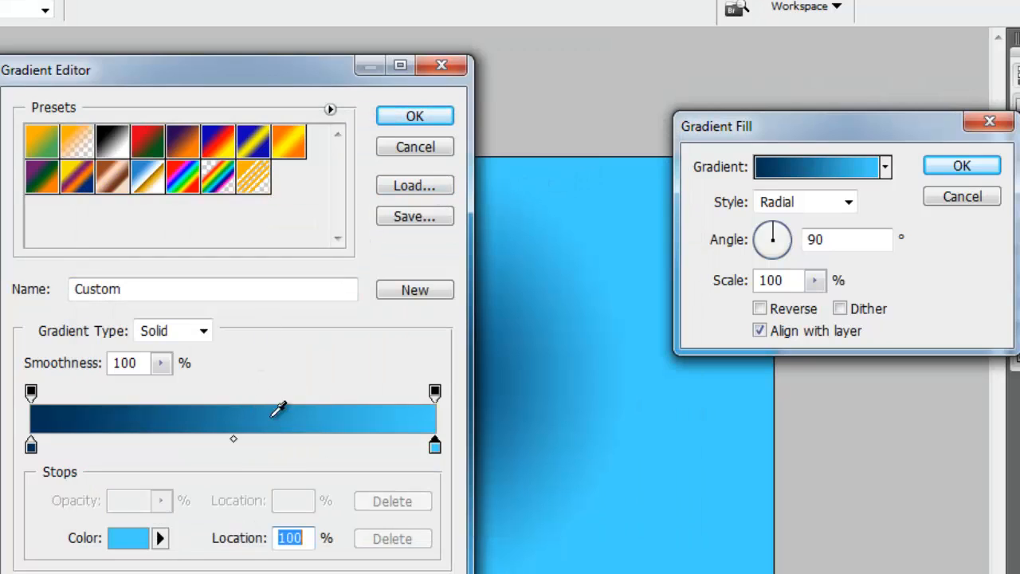
{"action": "left_click_drag", "start_coordinate": [234, 439], "coordinate": [180, 441]}
{"action": "left_click", "coordinate": [414, 115]}
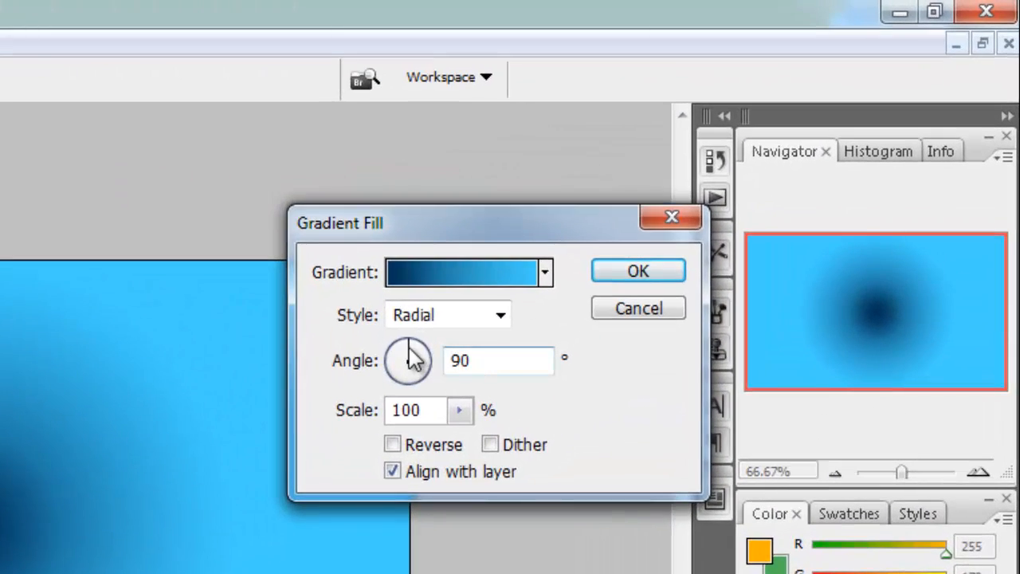
- Reverse the radial gradient fill and set its angle to 32.01° and its scale to 120%
{"action": "left_click_drag", "start_coordinate": [408, 344], "coordinate": [414, 351]}
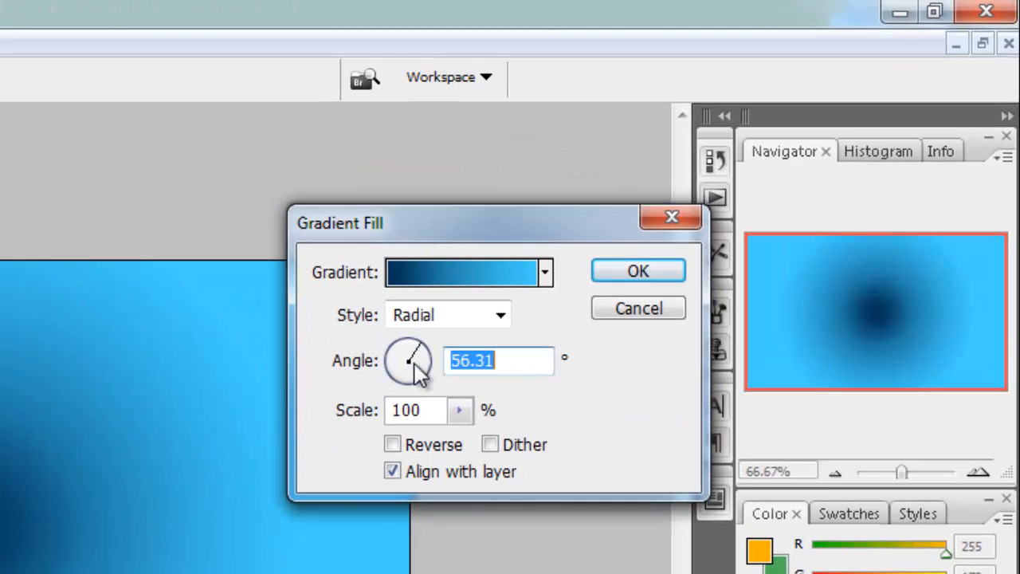
{"action": "left_click", "coordinate": [392, 445]}
{"action": "left_click_drag", "start_coordinate": [430, 360], "coordinate": [431, 355]}
{"action": "left_click", "coordinate": [459, 409]}
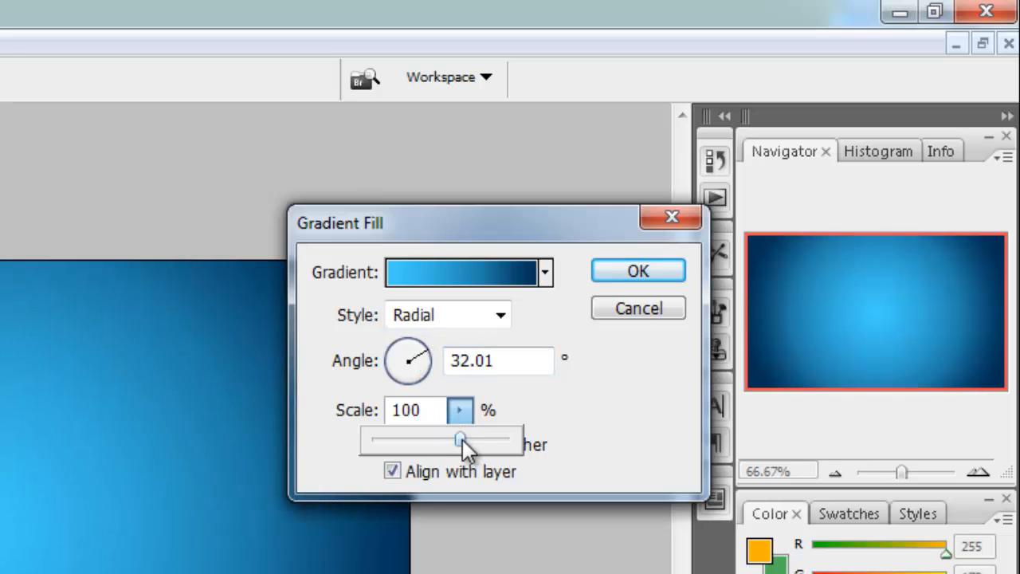
{"action": "left_click_drag", "start_coordinate": [462, 439], "coordinate": [481, 439]}
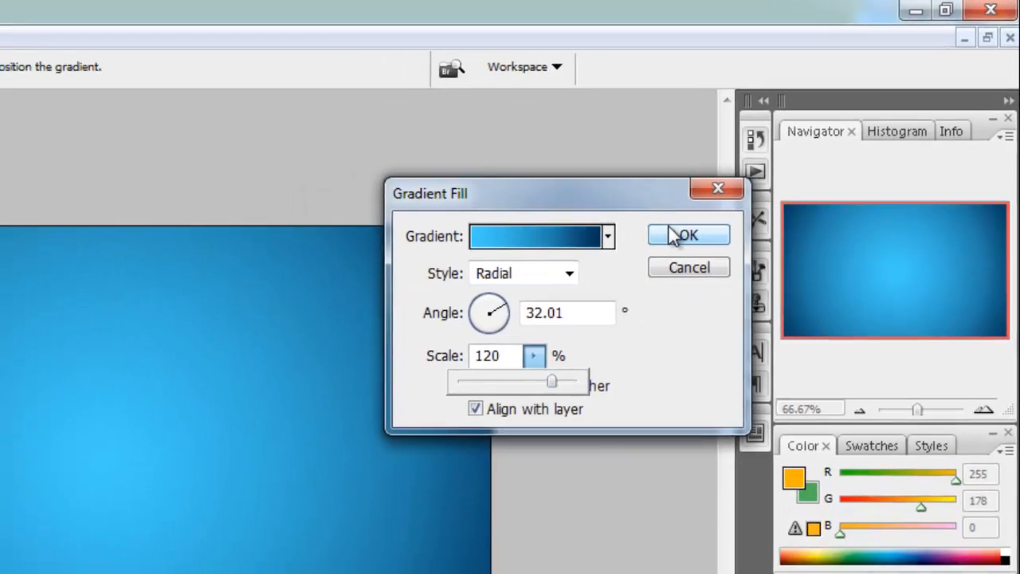
{"action": "left_click", "coordinate": [618, 269]}
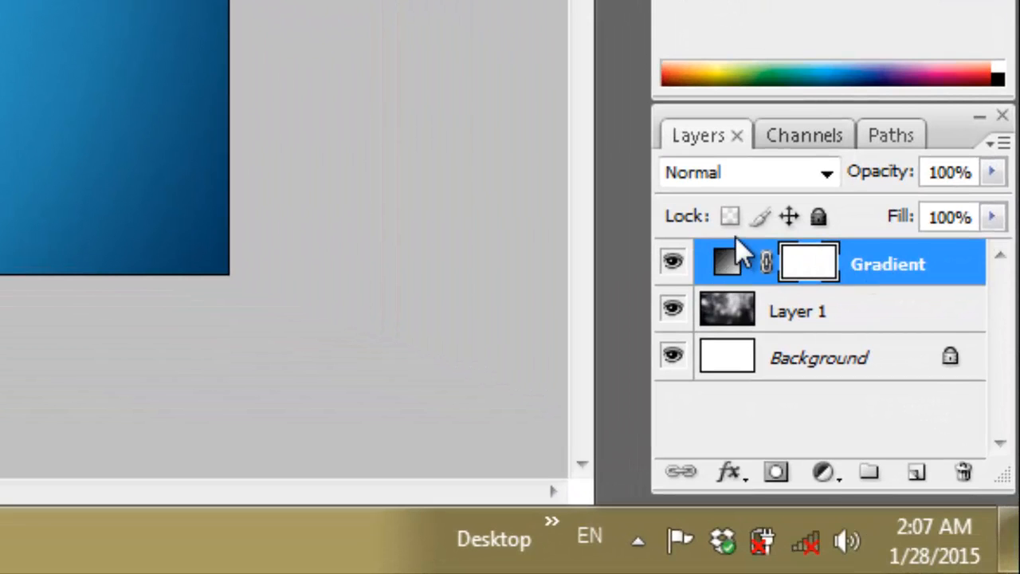
- Move the Gradient layer below Layer 1 and change Layer 1's blend mode so the rain photo blends with the blue gradient
{"action": "left_click_drag", "start_coordinate": [726, 255], "coordinate": [721, 333]}
{"action": "left_click", "coordinate": [736, 273]}
{"action": "left_click", "coordinate": [826, 173]}
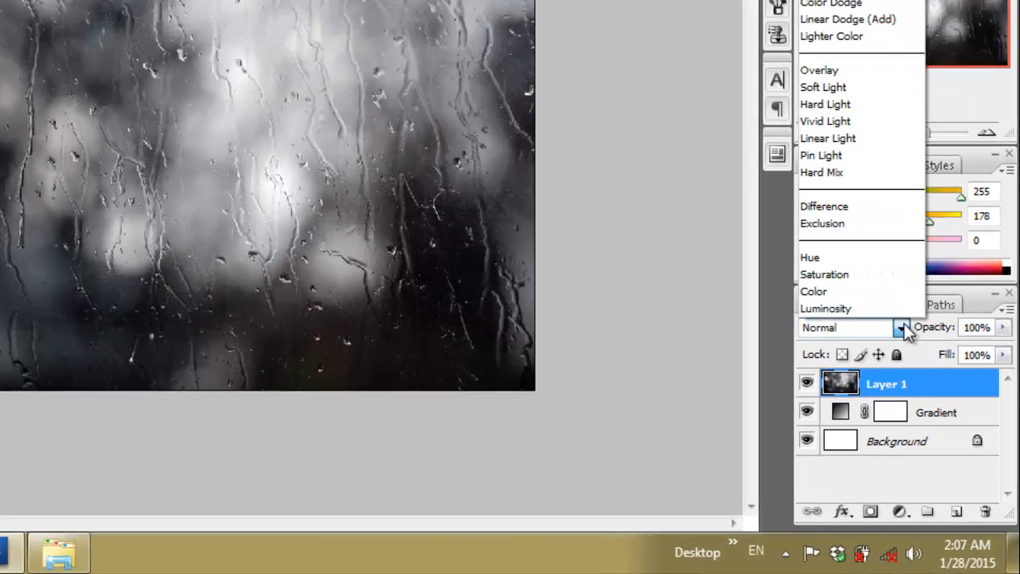
{"action": "left_click", "coordinate": [864, 87]}
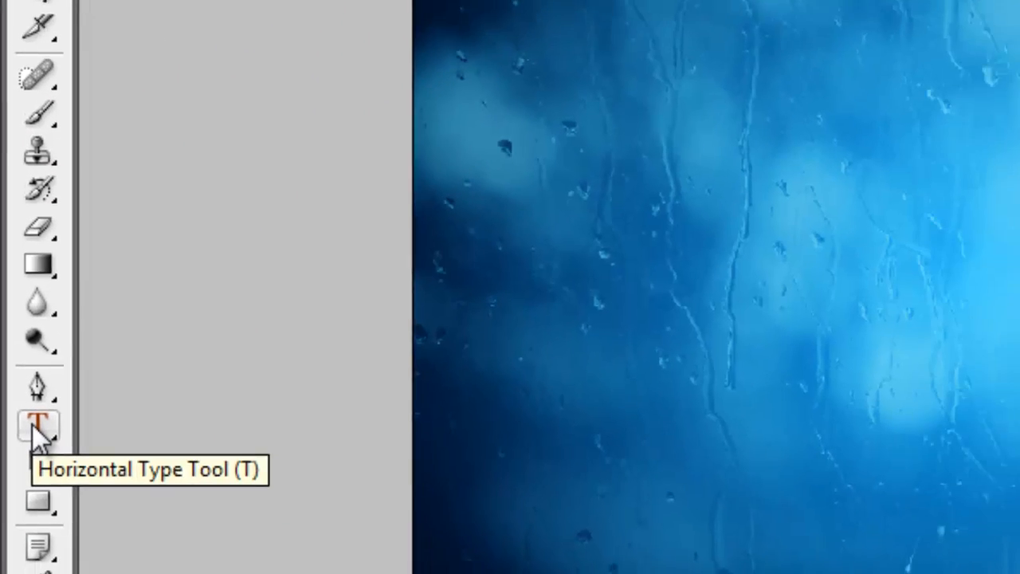
- Create a wide text box across the middle of the canvas containing the text "Save Water"
{"action": "left_click", "coordinate": [40, 422]}
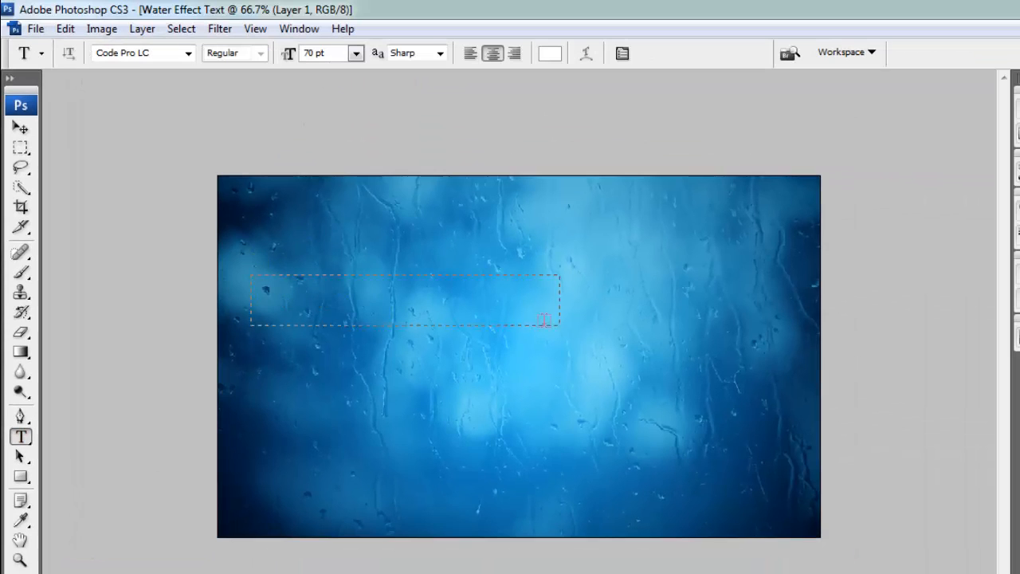
{"action": "left_click_drag", "start_coordinate": [751, 381], "coordinate": [799, 409]}
{"action": "left_click_drag", "start_coordinate": [704, 361], "coordinate": [703, 360]}
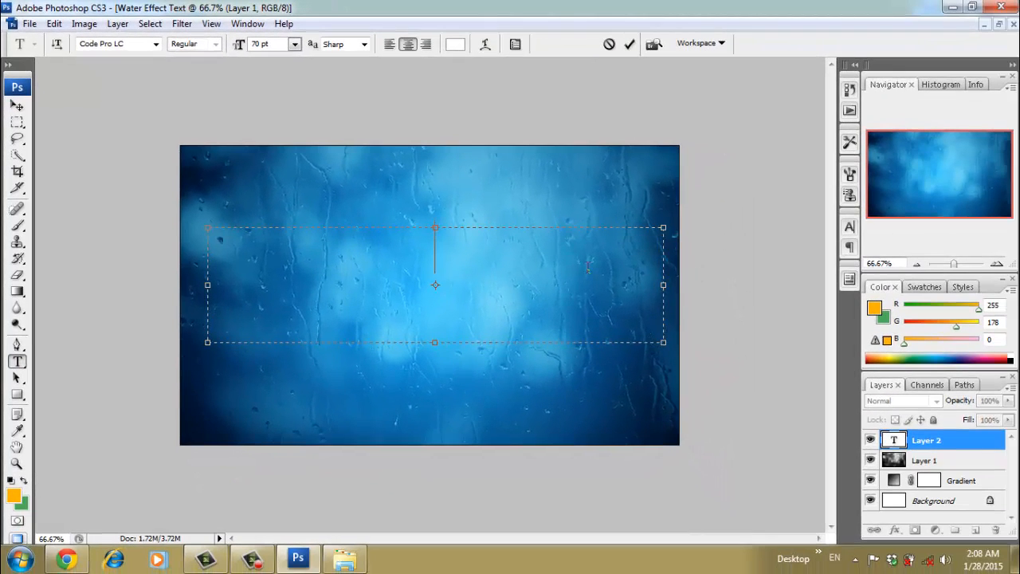
{"action": "type", "text": "Sa"}
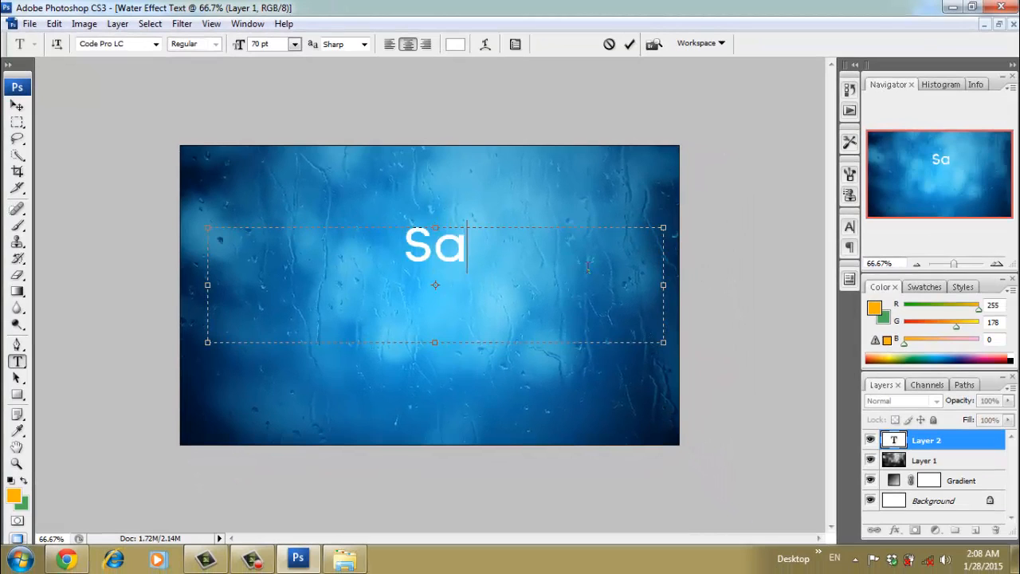
{"action": "type", "text": "ve Water"}
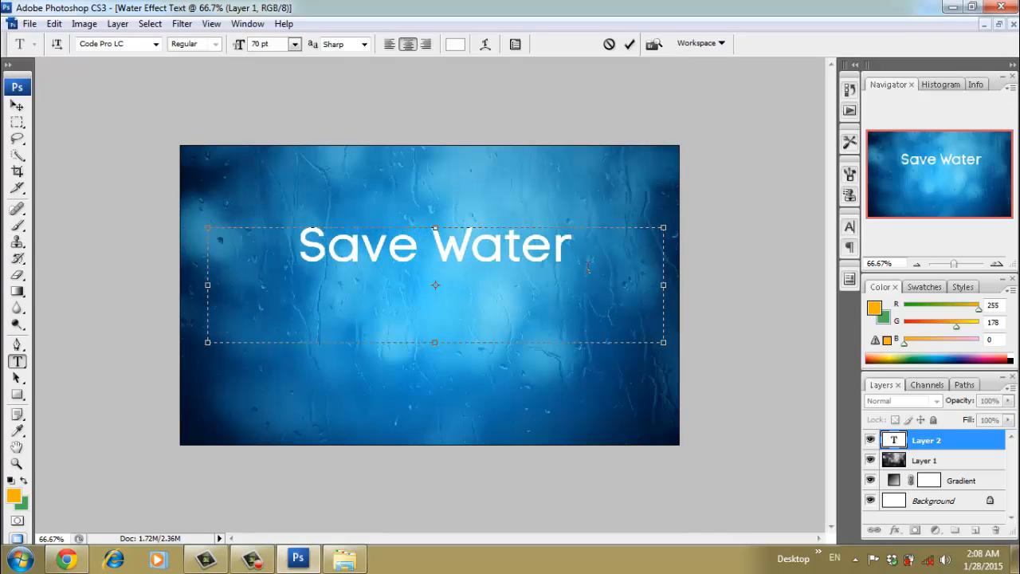
{"action": "left_click", "coordinate": [17, 109]}
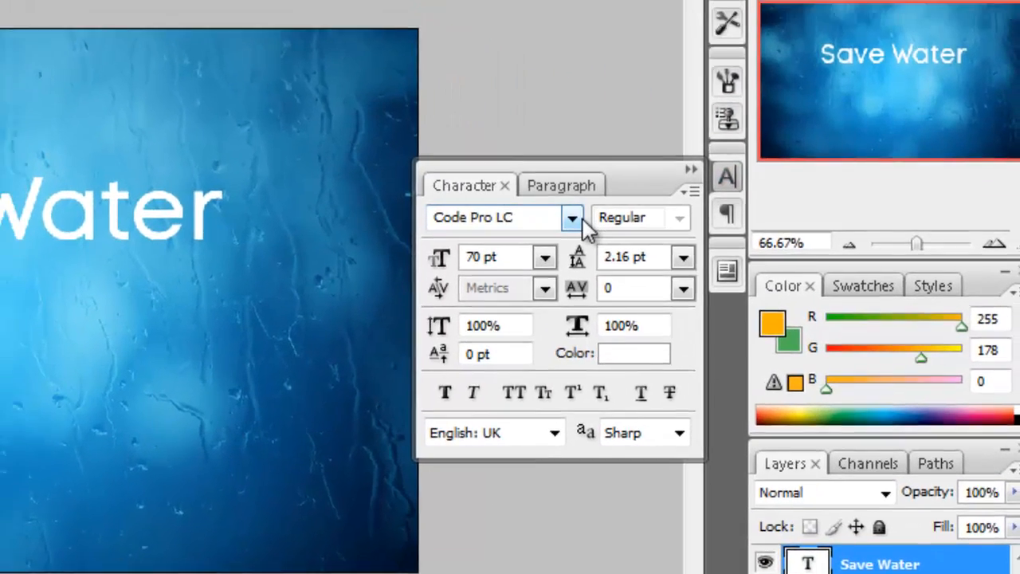
- Set the "Save Water" text to Cooper Std Black at 90 pt and move it down to the middle of the canvas
{"action": "left_click", "coordinate": [561, 192]}
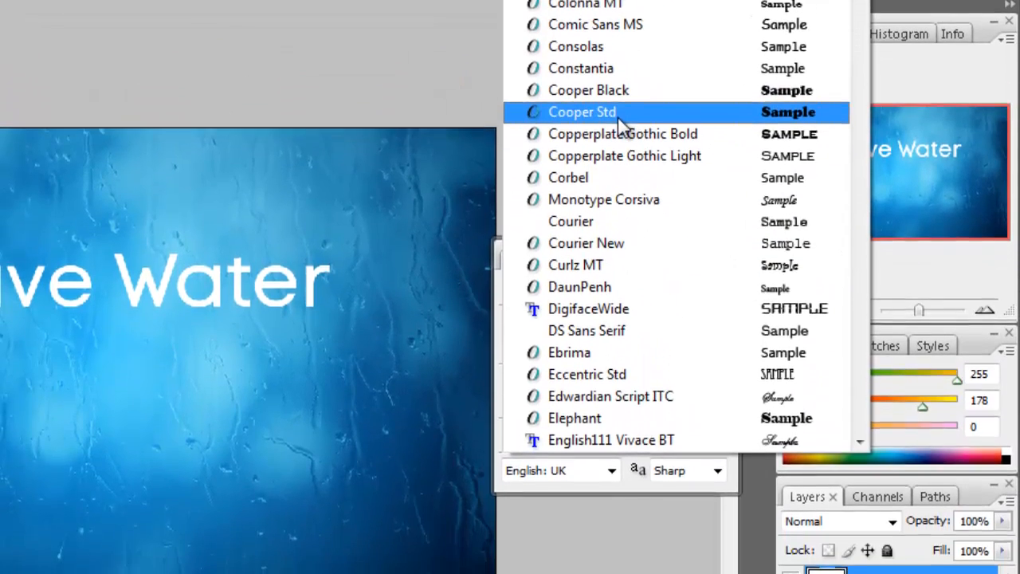
{"action": "left_click", "coordinate": [606, 155]}
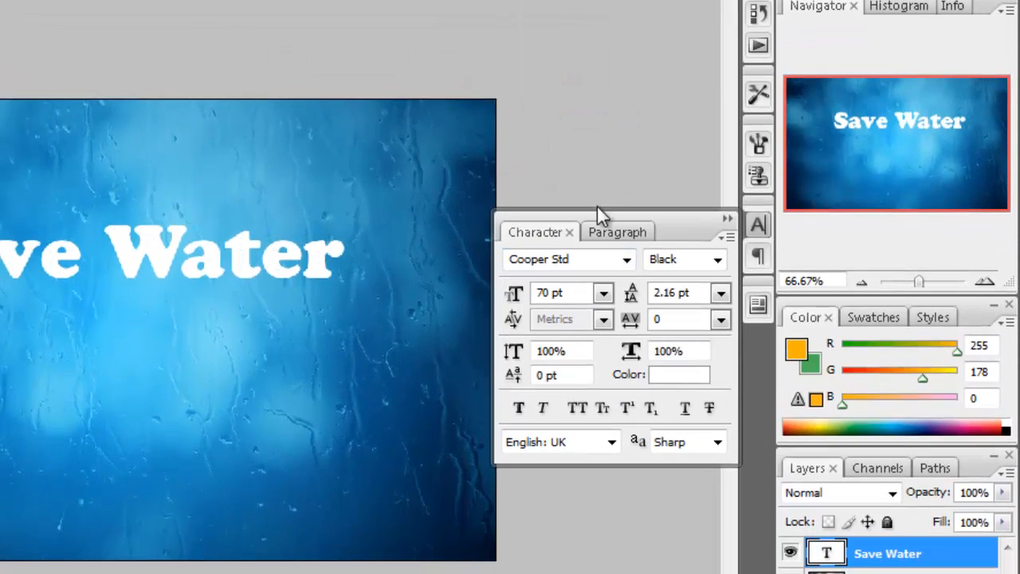
{"action": "left_click", "coordinate": [574, 290]}
{"action": "type", "text": "90"}
{"action": "key", "text": "Return"}
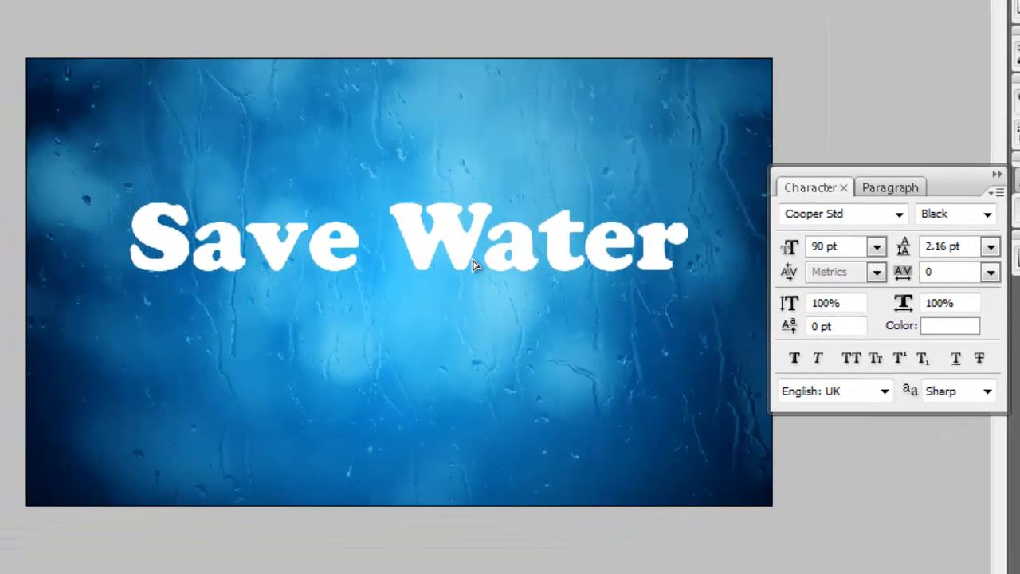
{"action": "left_click_drag", "start_coordinate": [473, 265], "coordinate": [471, 297]}
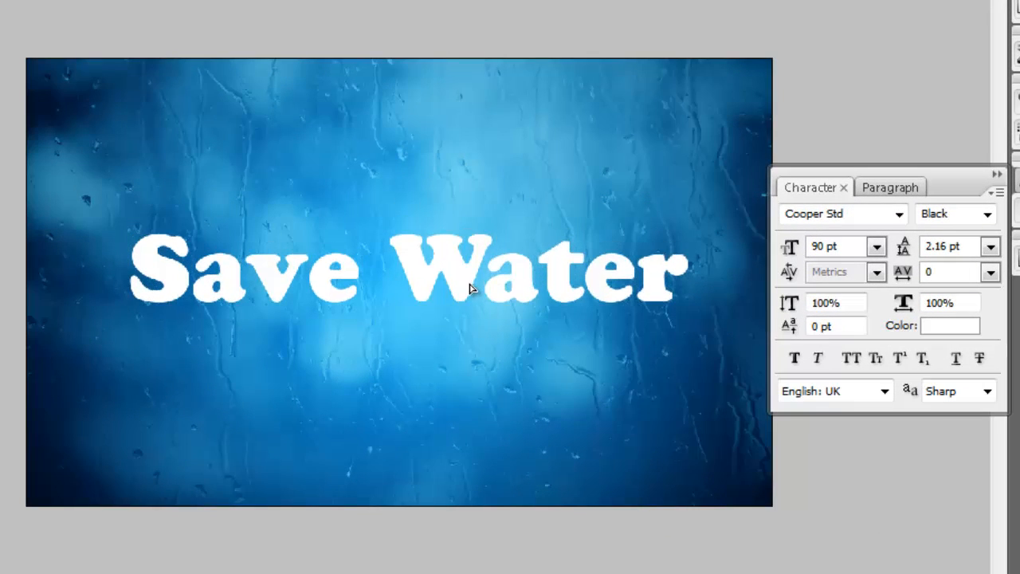
- Sample a dark blue from the canvas as the text colour and lighten it to 001c46
{"action": "left_click", "coordinate": [936, 330]}
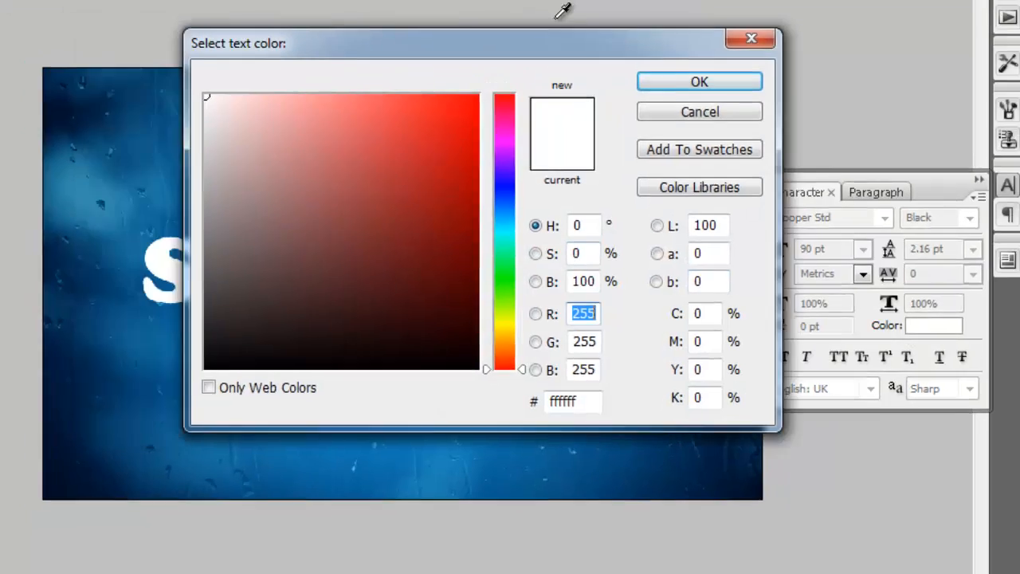
{"action": "left_click_drag", "start_coordinate": [402, 37], "coordinate": [794, 42]}
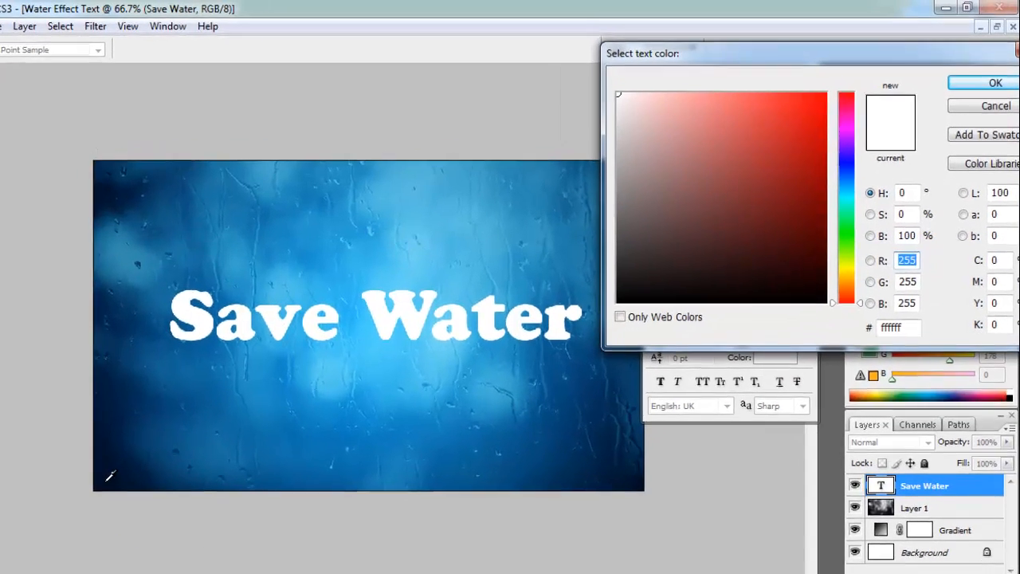
{"action": "left_click", "coordinate": [187, 436]}
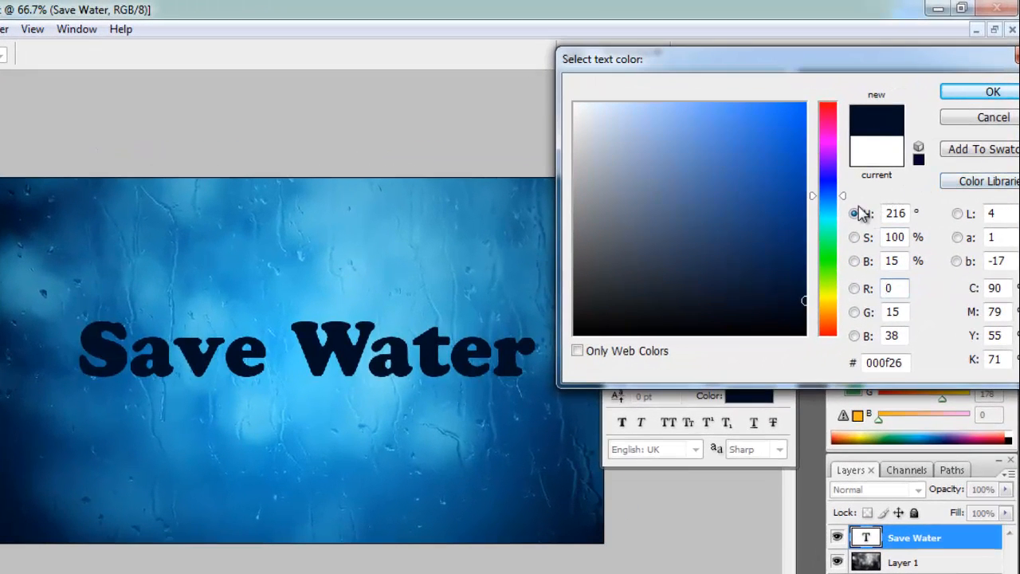
{"action": "left_click_drag", "start_coordinate": [805, 283], "coordinate": [806, 273]}
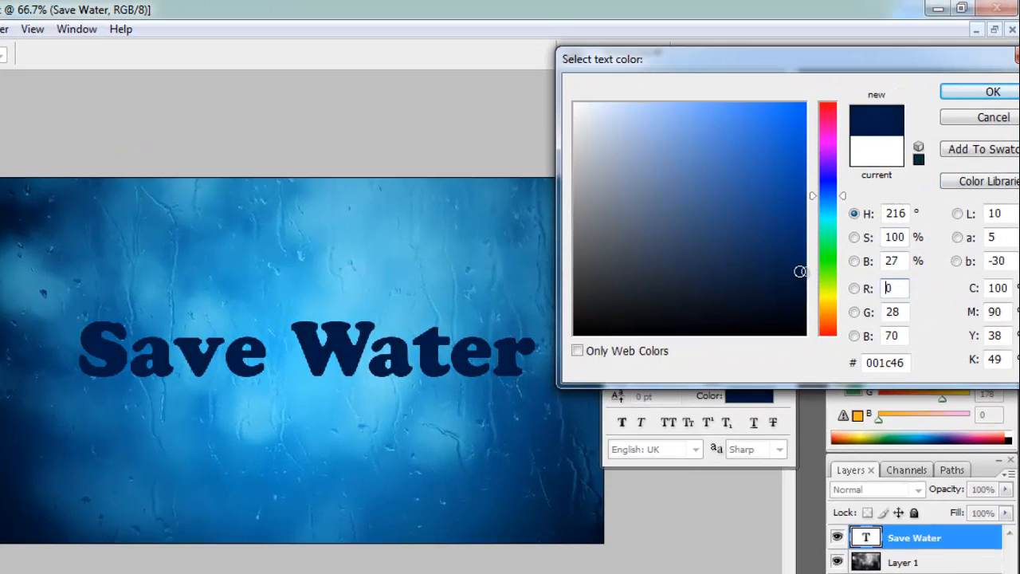
{"action": "left_click_drag", "start_coordinate": [873, 62], "coordinate": [846, 68]}
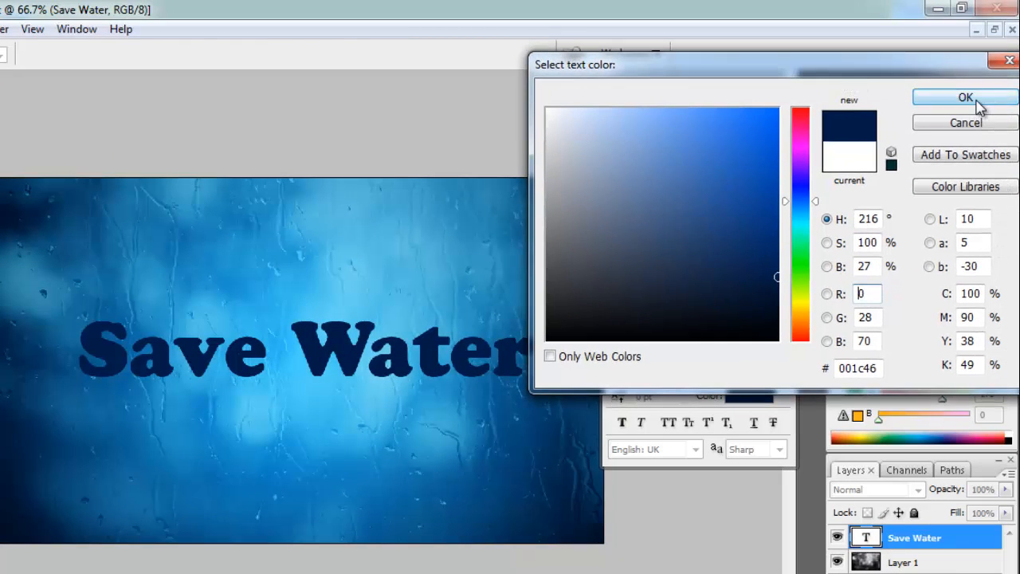
{"action": "left_click", "coordinate": [974, 99]}
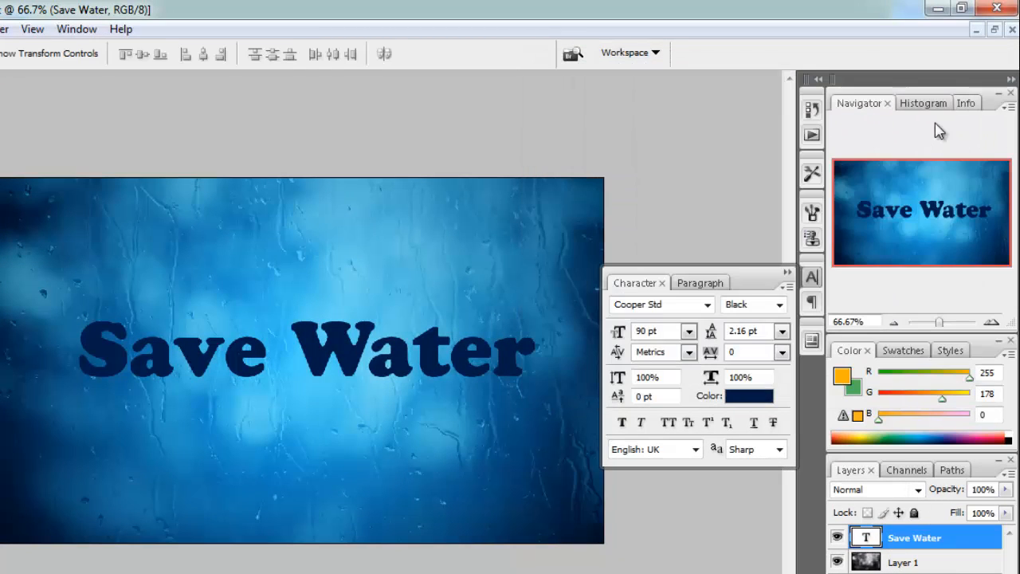
{"action": "left_click", "coordinate": [786, 275]}
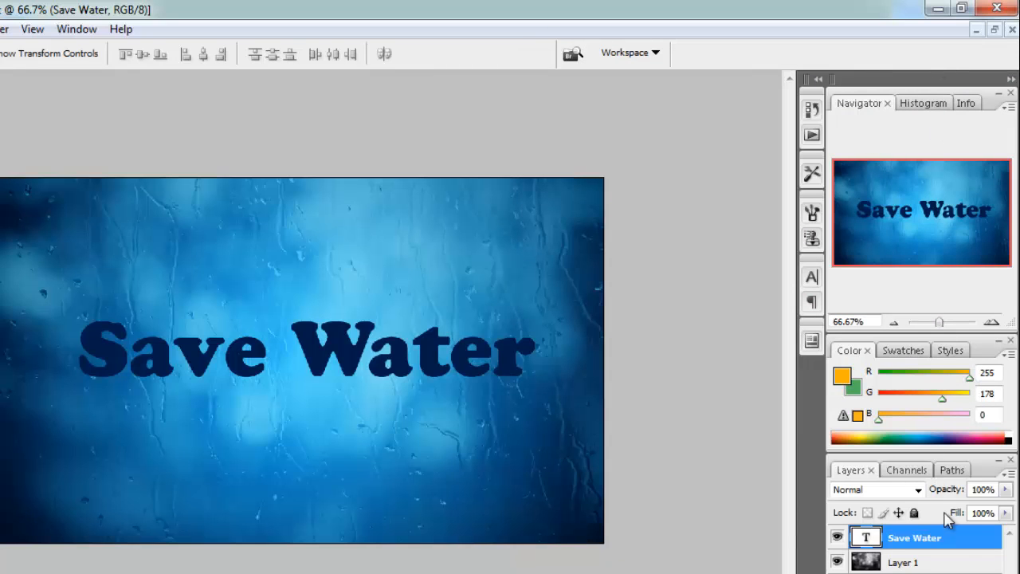
- Add a Drop Shadow to the "Save Water" text layer with 93% opacity, a -62° angle and a 13 px size
{"action": "double_click", "coordinate": [956, 538]}
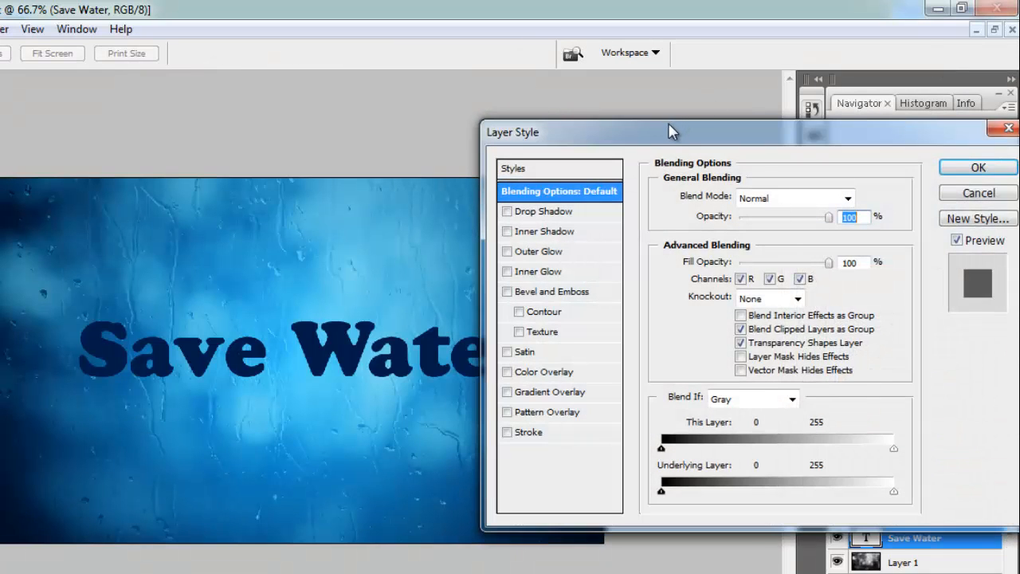
{"action": "left_click_drag", "start_coordinate": [672, 130], "coordinate": [659, 150]}
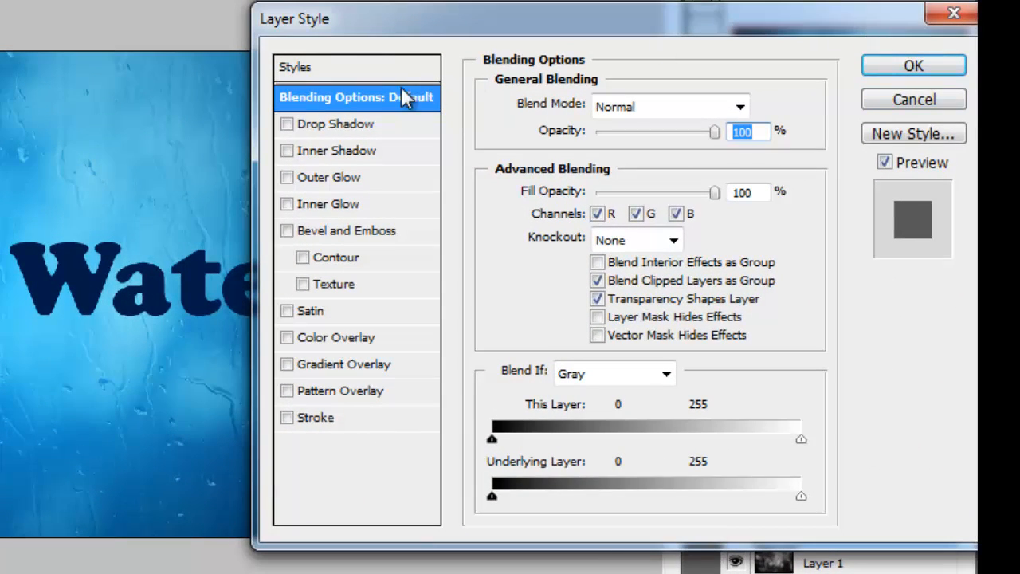
{"action": "left_click", "coordinate": [339, 127]}
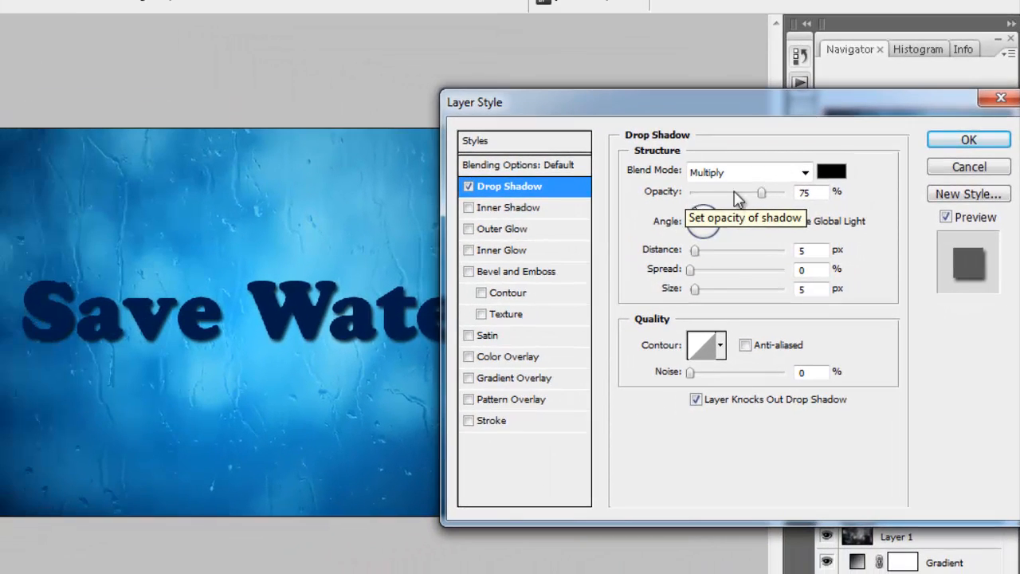
{"action": "left_click", "coordinate": [776, 192]}
{"action": "left_click_drag", "start_coordinate": [699, 220], "coordinate": [711, 243]}
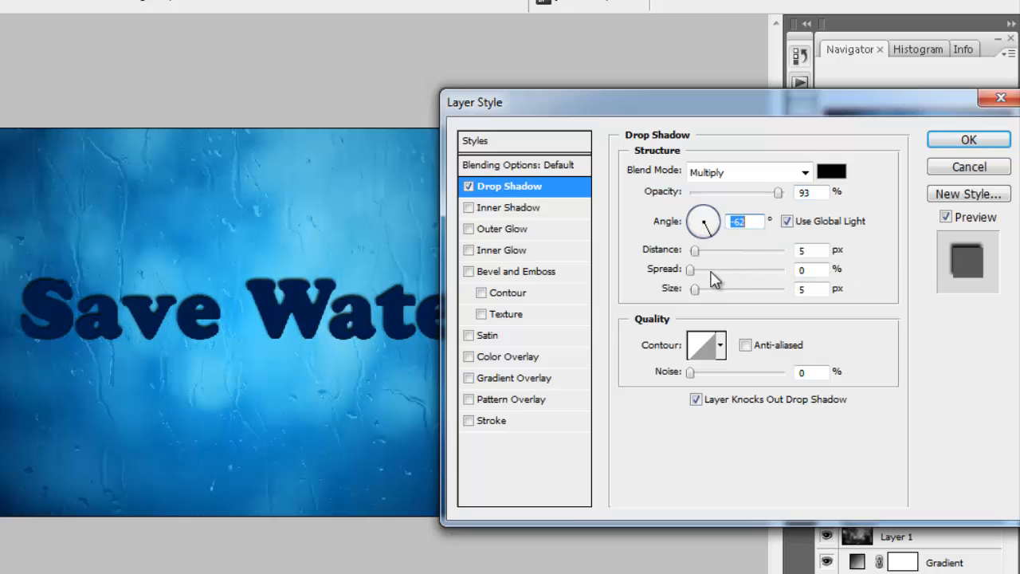
{"action": "left_click_drag", "start_coordinate": [694, 290], "coordinate": [702, 293]}
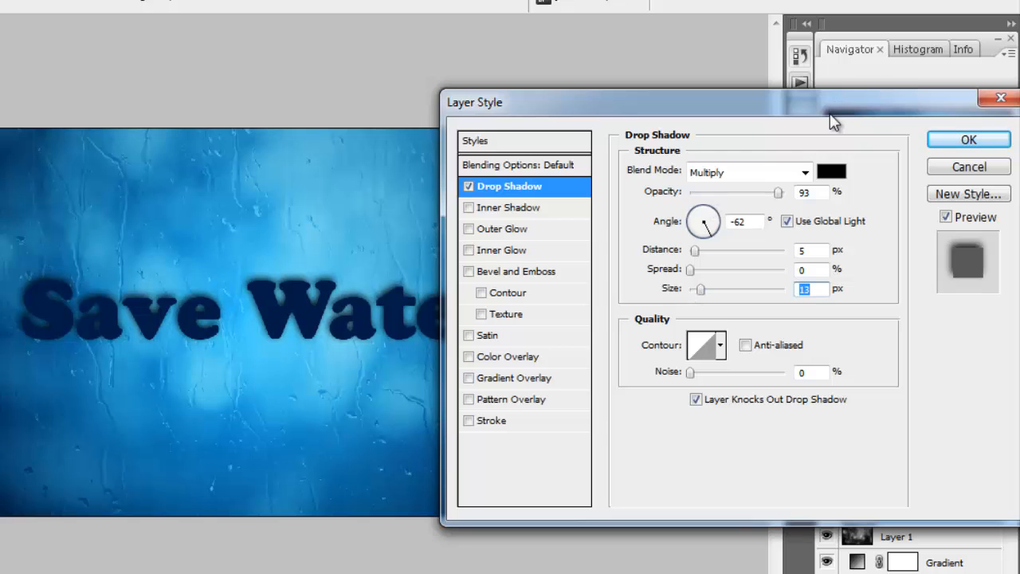
- Add an Inner Shadow to the text and make its colour white
{"action": "left_click", "coordinate": [534, 208]}
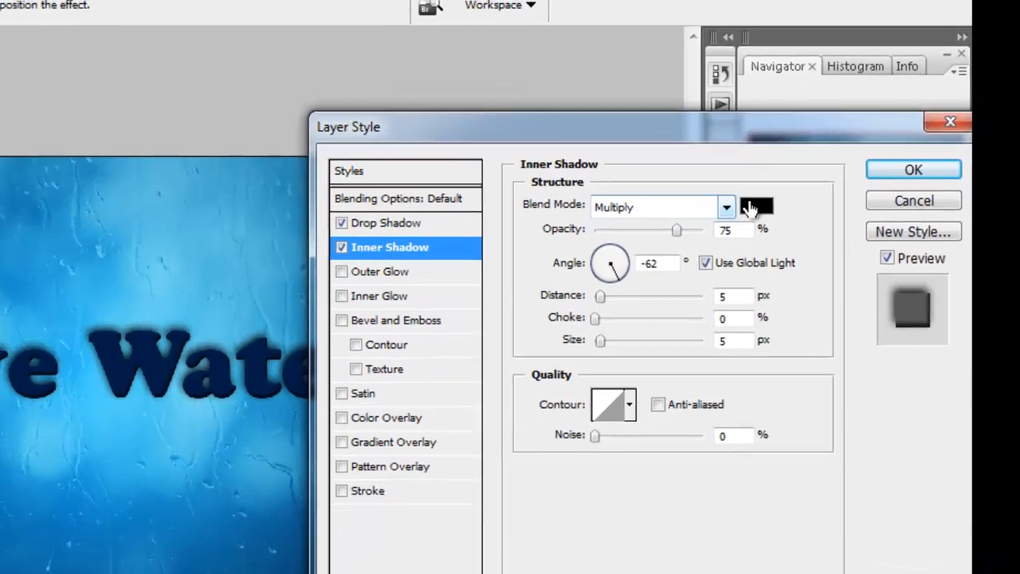
{"action": "left_click", "coordinate": [831, 172]}
{"action": "left_click_drag", "start_coordinate": [629, 211], "coordinate": [549, 0]}
{"action": "left_click", "coordinate": [825, 83]}
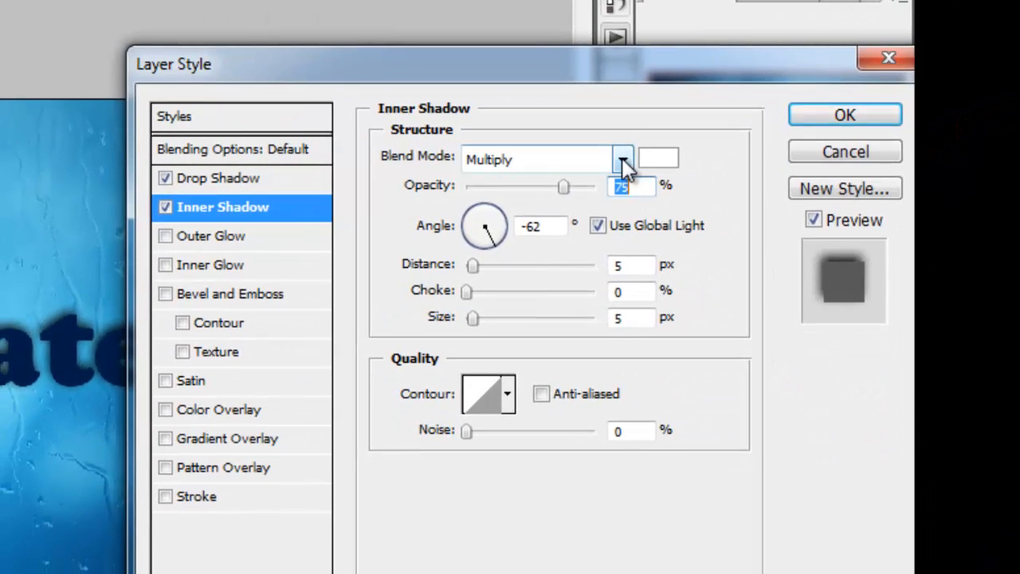
- Set the Inner Shadow to Normal blend mode, 71% opacity, 8 px distance, 11% choke and 8 px size
{"action": "left_click", "coordinate": [622, 160]}
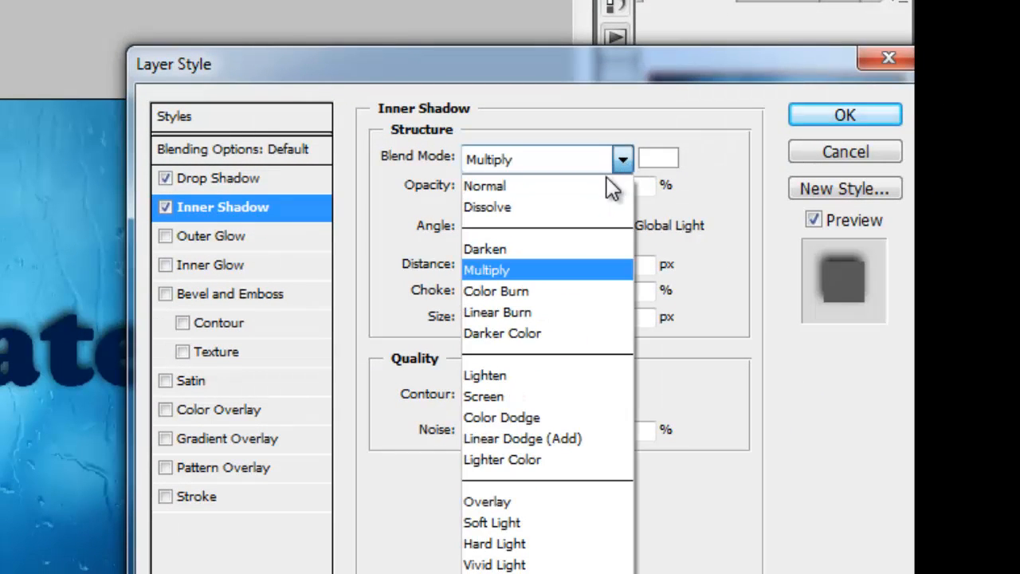
{"action": "left_click", "coordinate": [610, 184]}
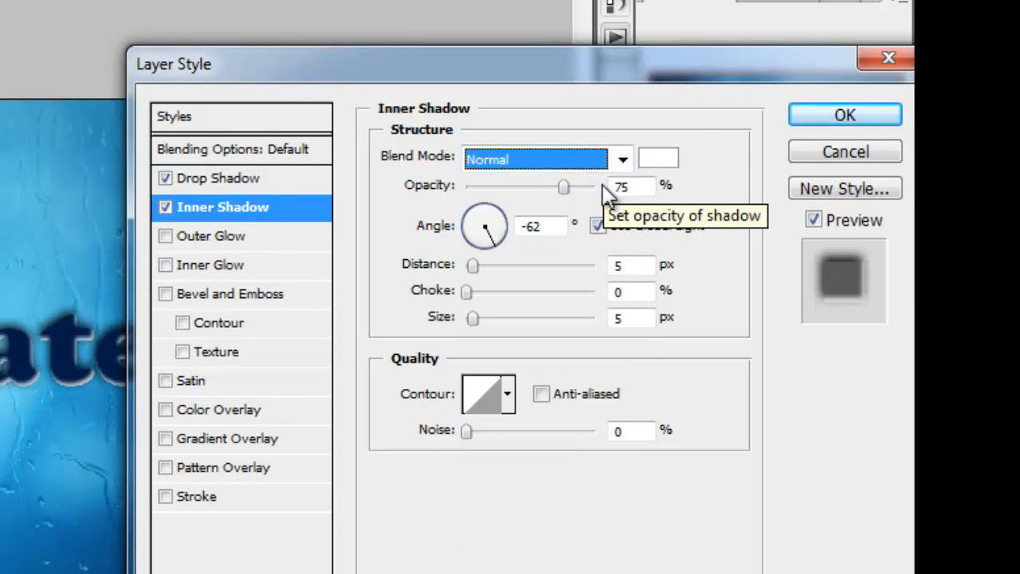
{"action": "left_click_drag", "start_coordinate": [562, 185], "coordinate": [558, 184]}
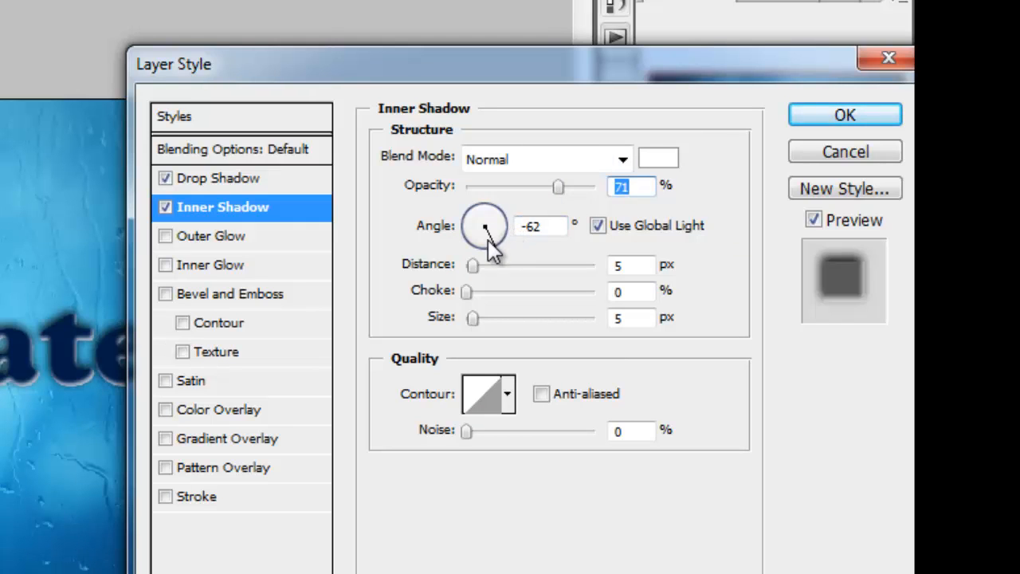
{"action": "left_click_drag", "start_coordinate": [471, 268], "coordinate": [481, 287]}
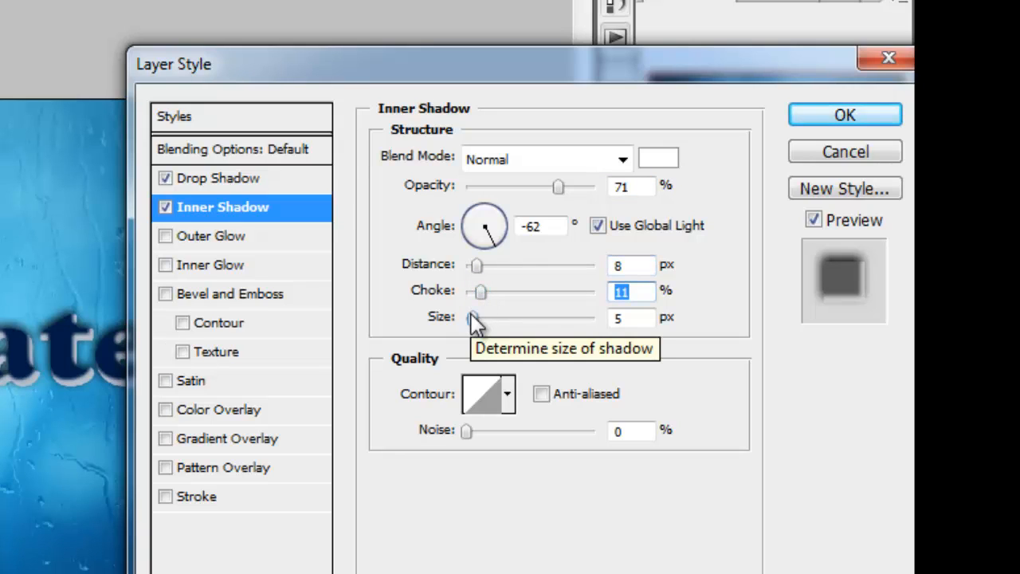
{"action": "mouse_move", "coordinate": [470, 316]}
{"action": "left_mouse_down"}
{"action": "mouse_move", "coordinate": [500, 312]}
{"action": "mouse_move", "coordinate": [478, 309]}
{"action": "left_mouse_up"}
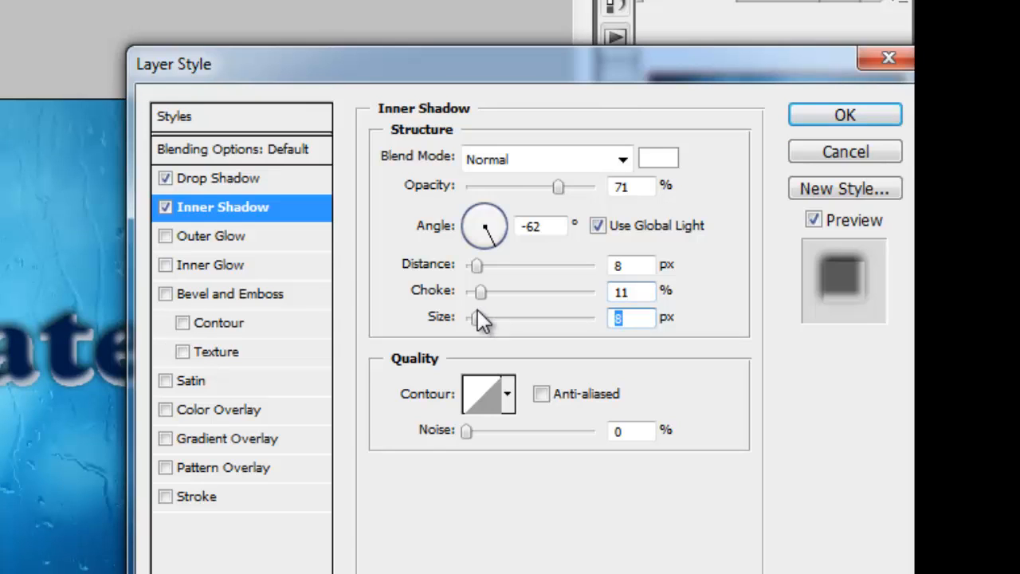
- Add an Inner Glow to the text in light blue ade5fc
{"action": "left_click", "coordinate": [305, 270]}
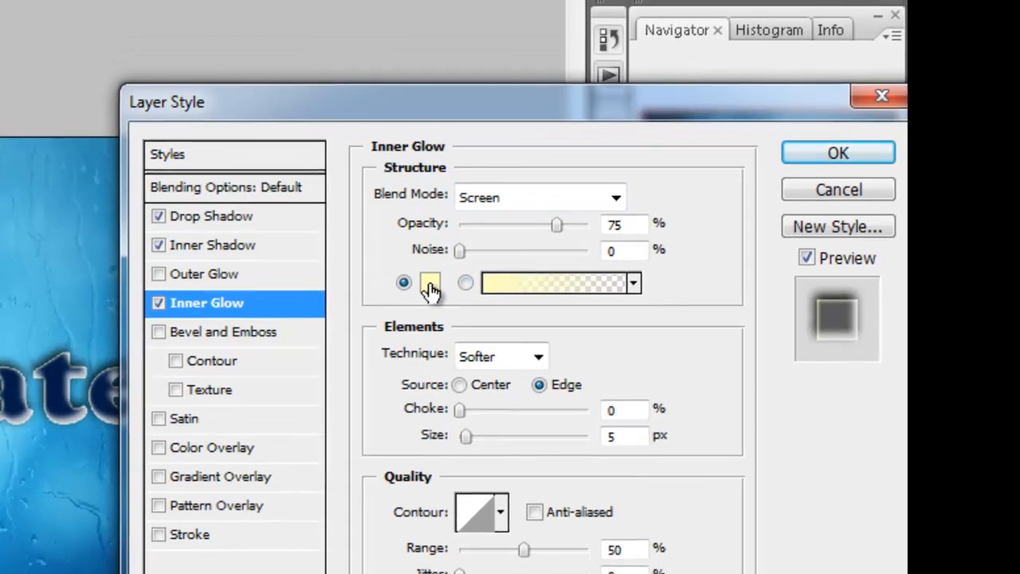
{"action": "left_click", "coordinate": [430, 285]}
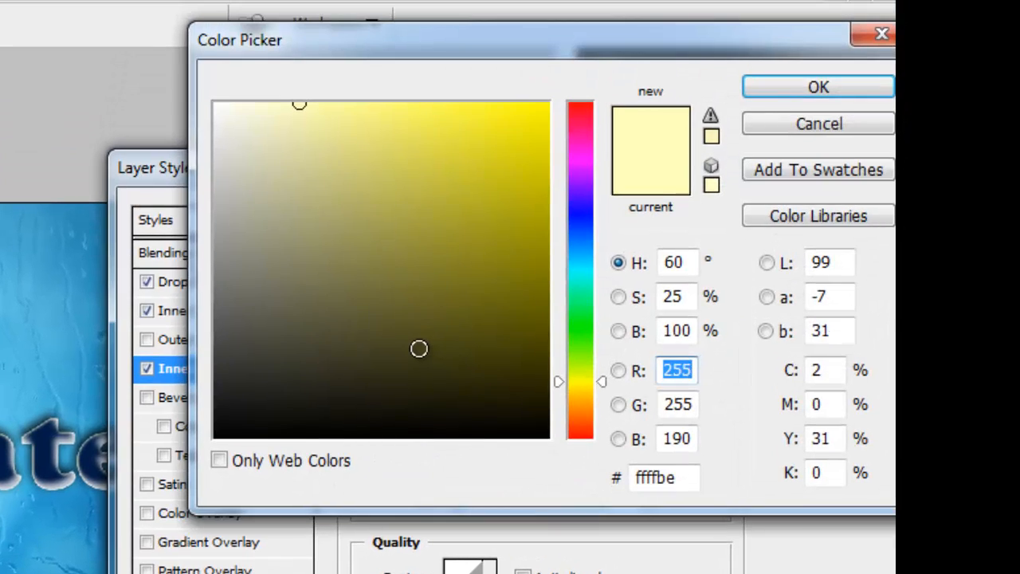
{"action": "left_click_drag", "start_coordinate": [582, 338], "coordinate": [589, 254]}
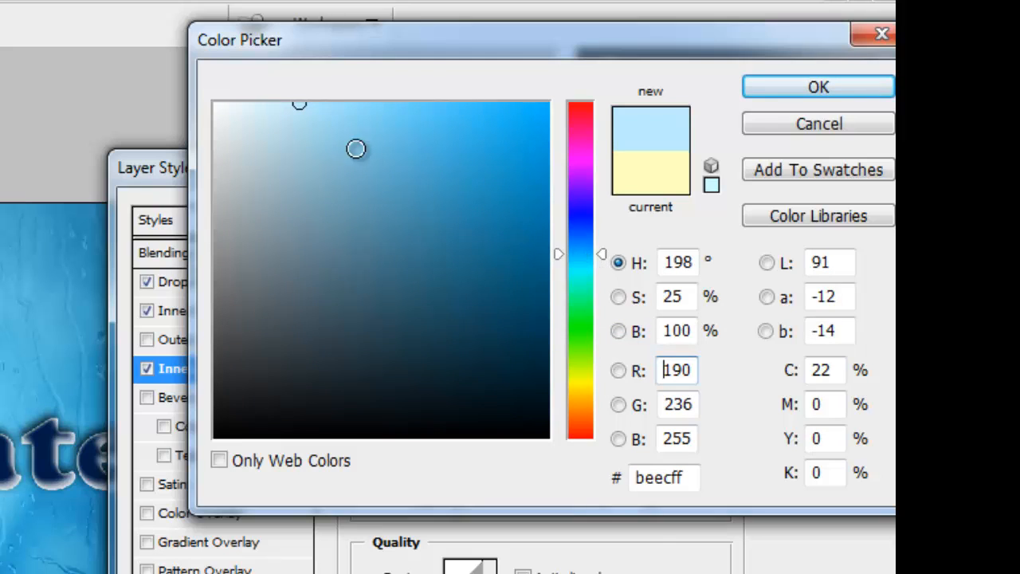
{"action": "left_click", "coordinate": [327, 106]}
{"action": "left_click_drag", "start_coordinate": [327, 105], "coordinate": [318, 104]}
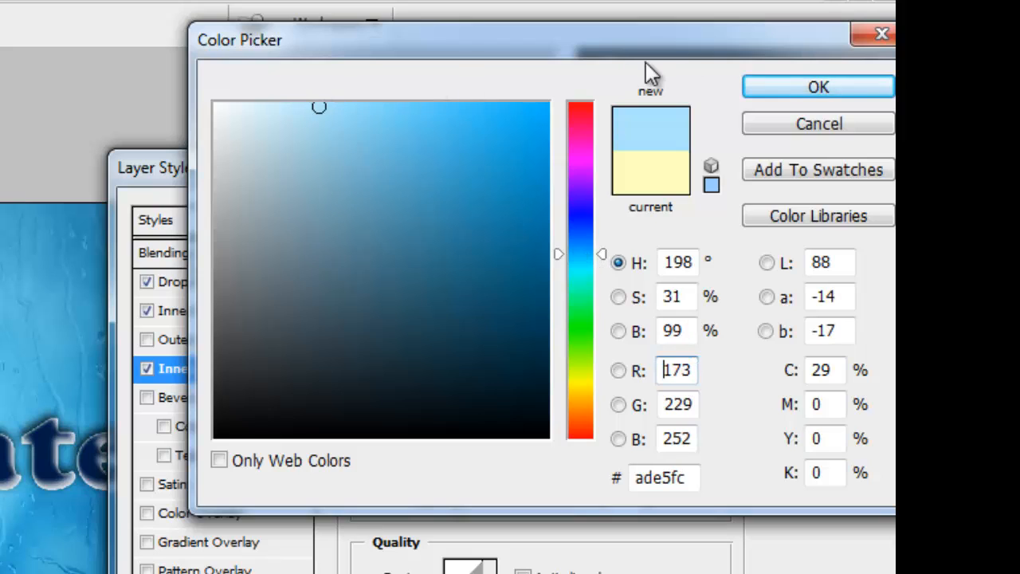
{"action": "left_click", "coordinate": [779, 82]}
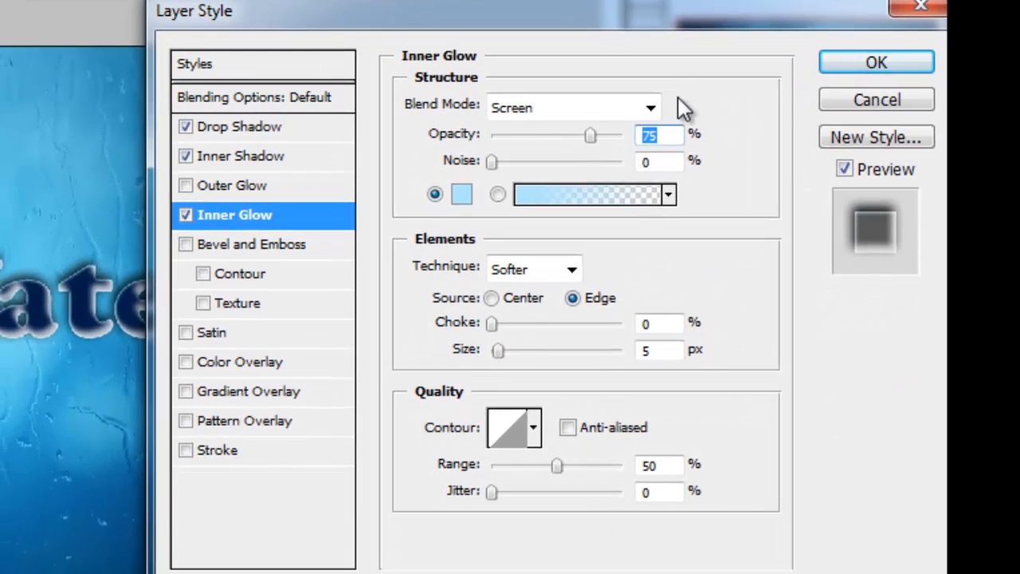
- Adjust the Inner Glow colour to b4e9ff and set the glow size to 24 px
{"action": "left_click", "coordinate": [462, 193]}
{"action": "left_click", "coordinate": [457, 101]}
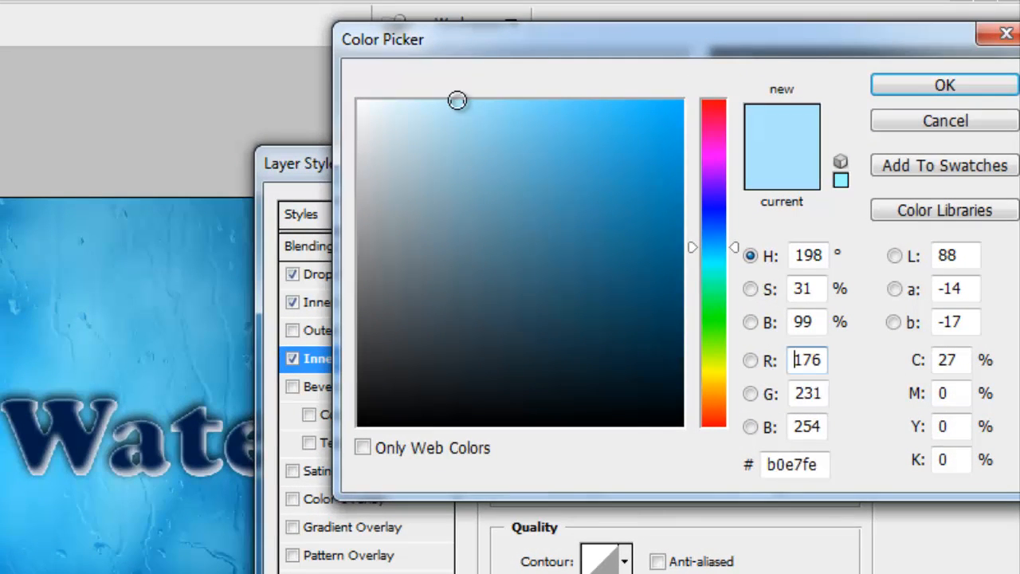
{"action": "left_click_drag", "start_coordinate": [456, 101], "coordinate": [453, 101]}
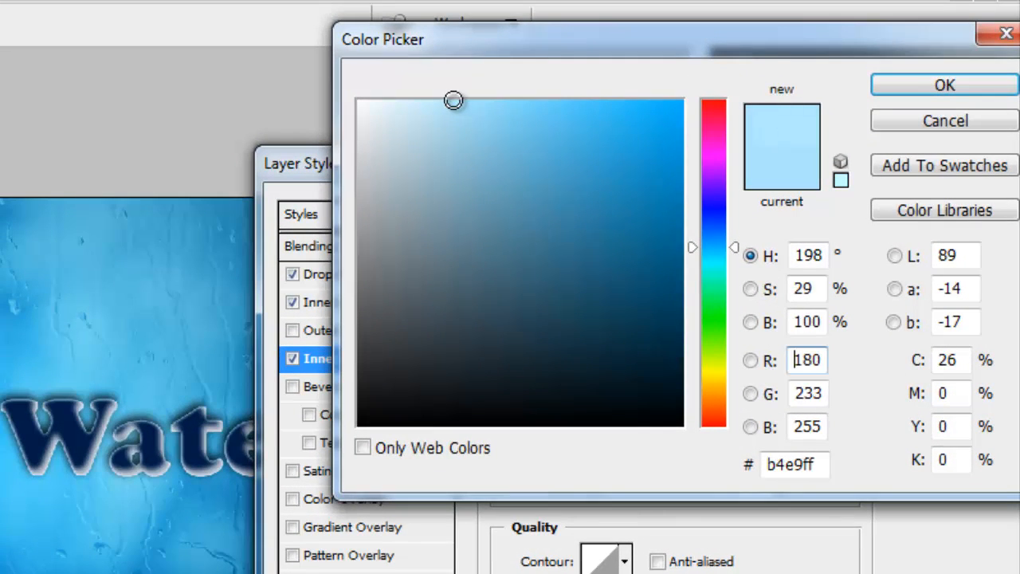
{"action": "left_click", "coordinate": [911, 88]}
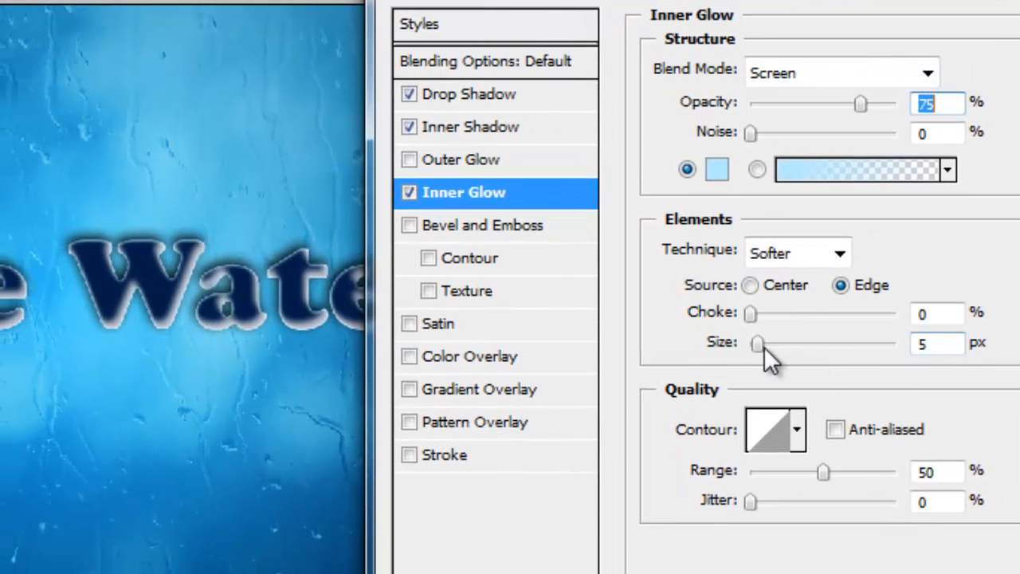
{"action": "left_click_drag", "start_coordinate": [759, 346], "coordinate": [774, 344]}
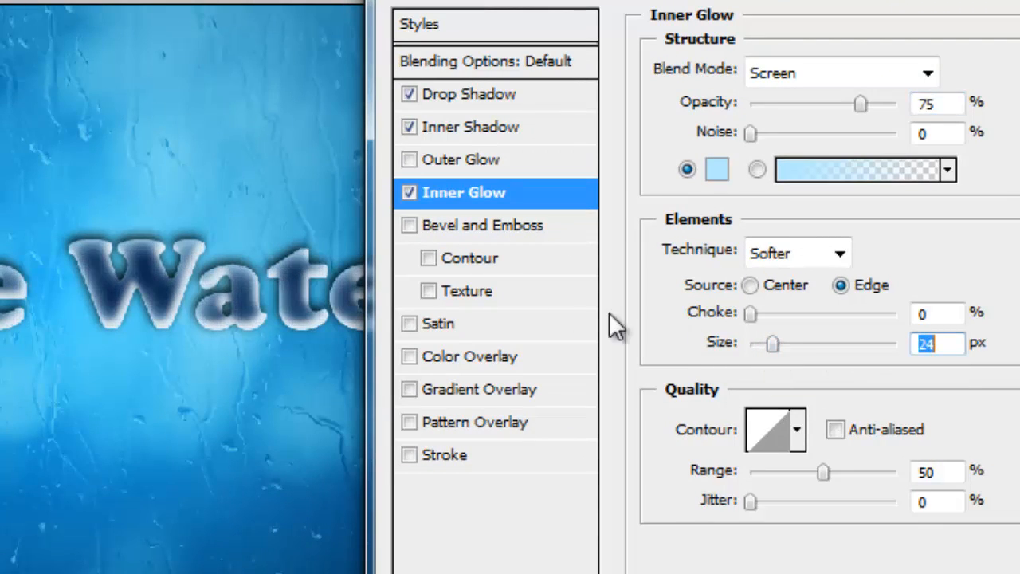
- Add Bevel and Emboss with 10 px soften, a wavy descending gloss contour, and light at a -63° angle and 21° altitude
{"action": "left_click", "coordinate": [543, 222]}
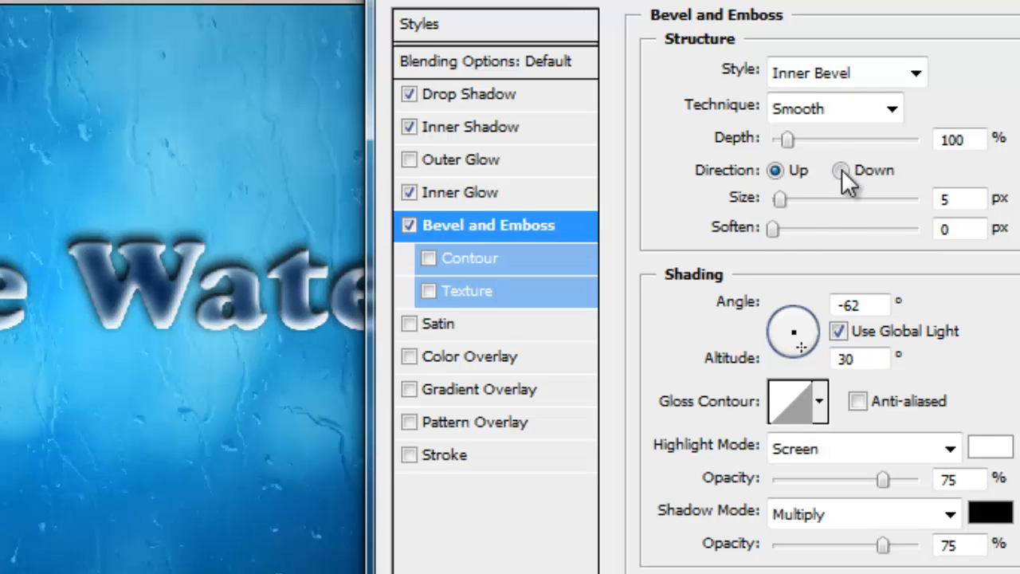
{"action": "left_click_drag", "start_coordinate": [773, 228], "coordinate": [857, 226]}
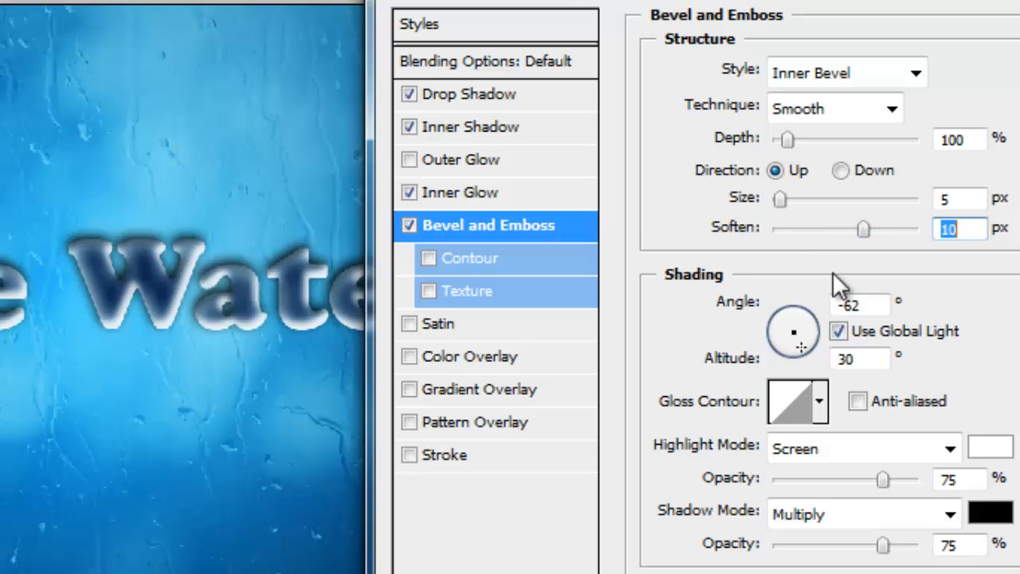
{"action": "left_click", "coordinate": [819, 401]}
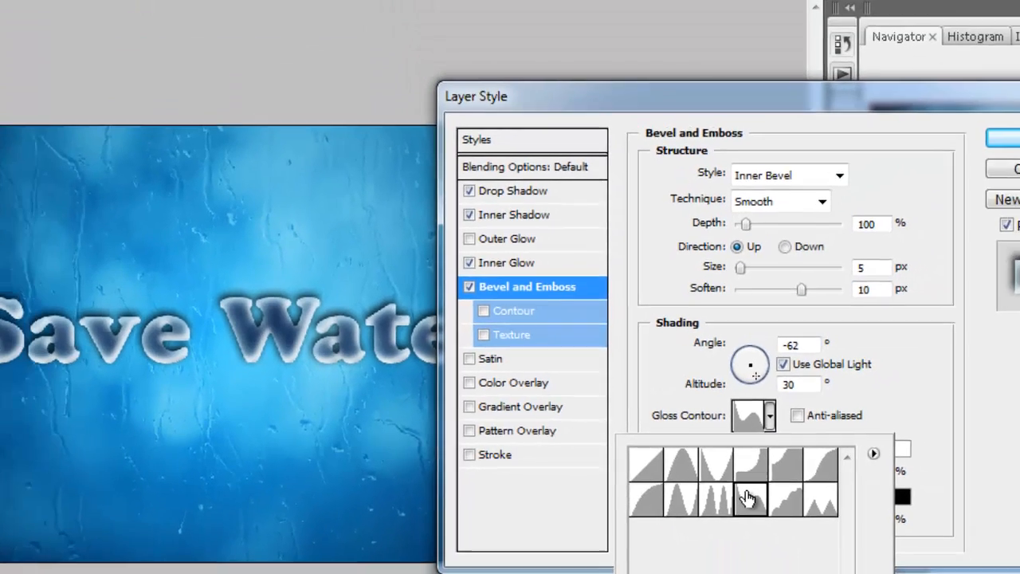
{"action": "left_click", "coordinate": [796, 514]}
{"action": "left_click", "coordinate": [753, 422]}
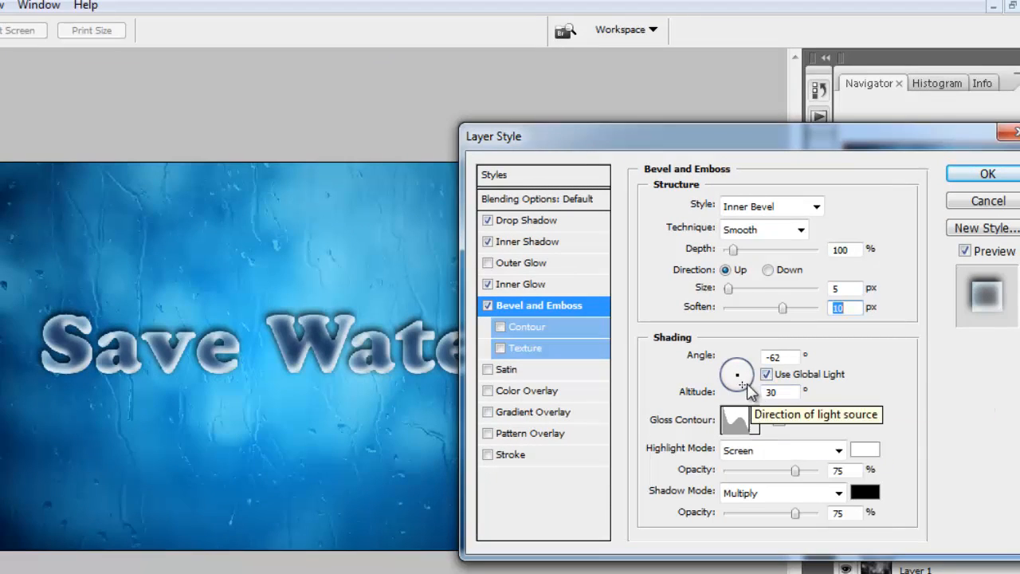
{"action": "left_click_drag", "start_coordinate": [741, 384], "coordinate": [744, 387]}
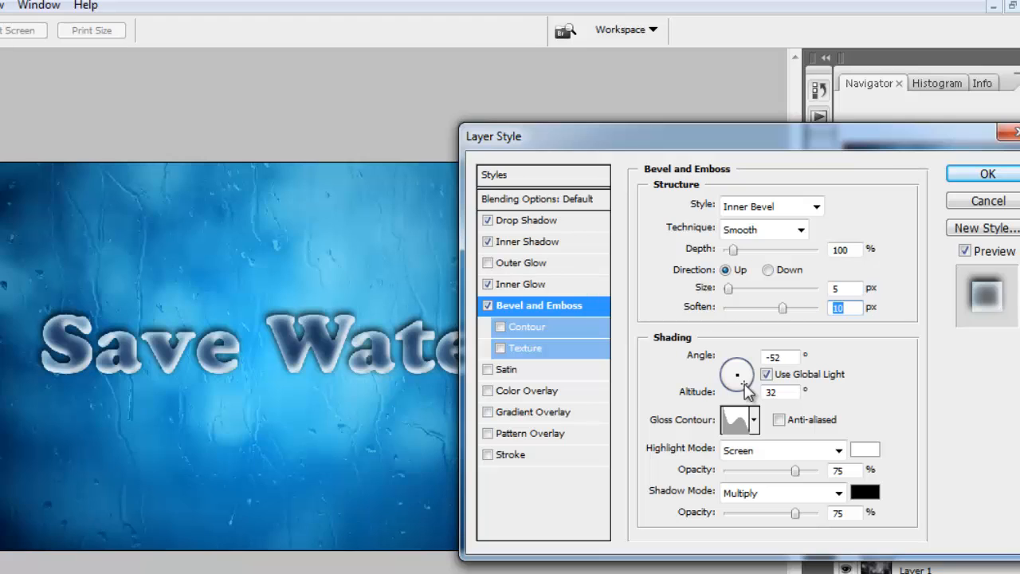
{"action": "left_click_drag", "start_coordinate": [746, 390], "coordinate": [746, 385]}
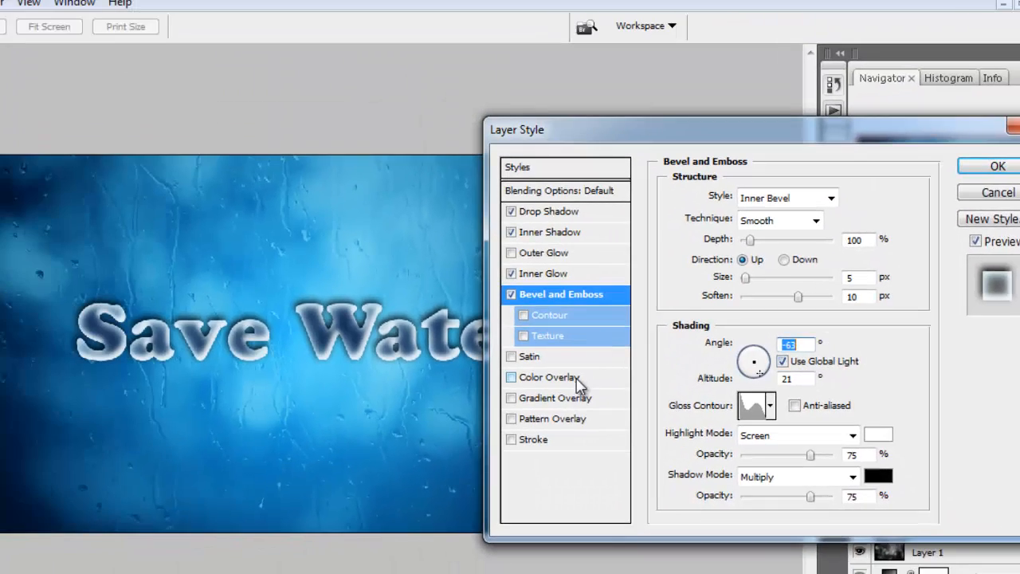
- Add a Satin effect to the text and set its colour to bright blue 006ae2
{"action": "left_click", "coordinate": [511, 356]}
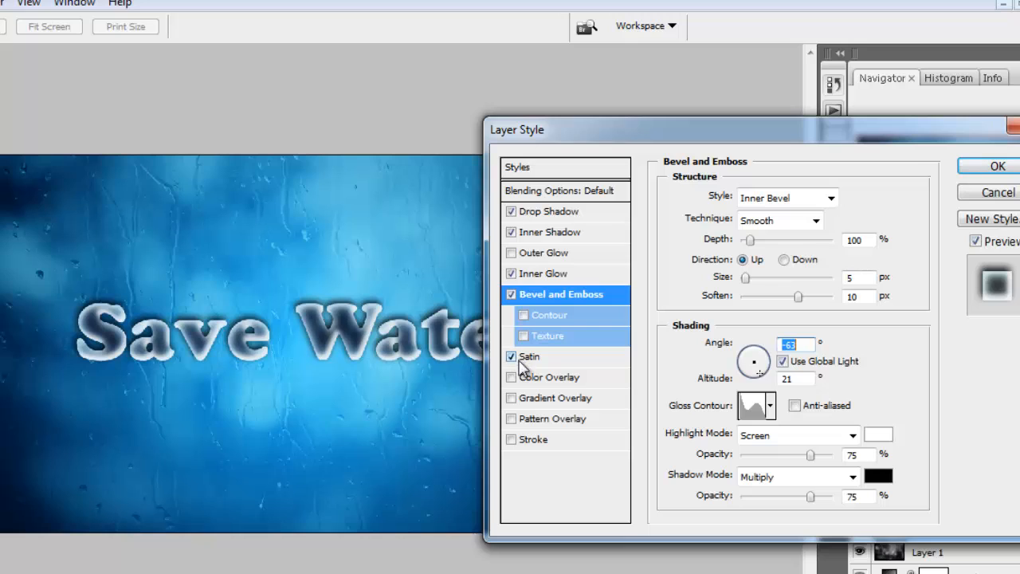
{"action": "left_click", "coordinate": [530, 358]}
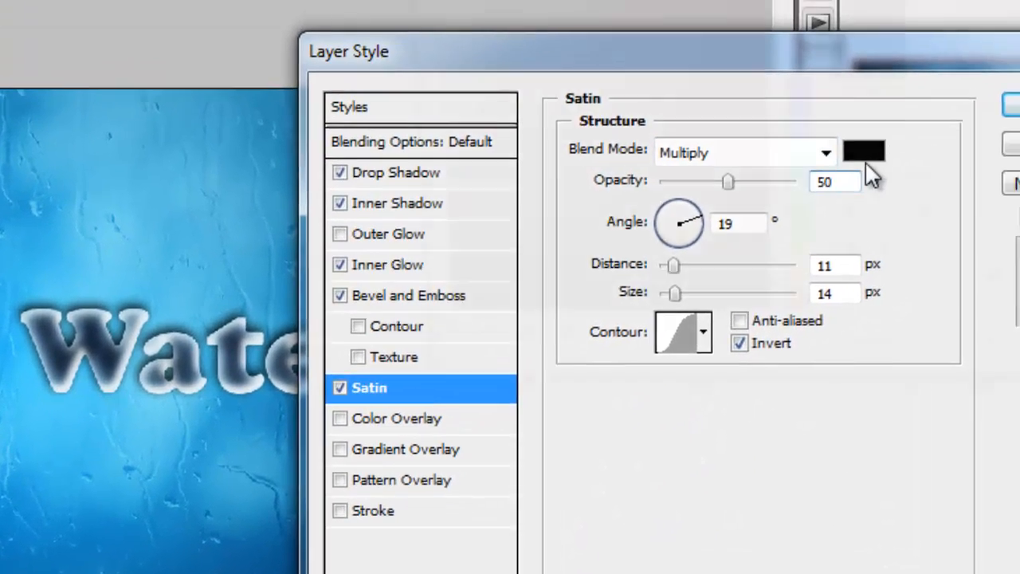
{"action": "left_click", "coordinate": [899, 119]}
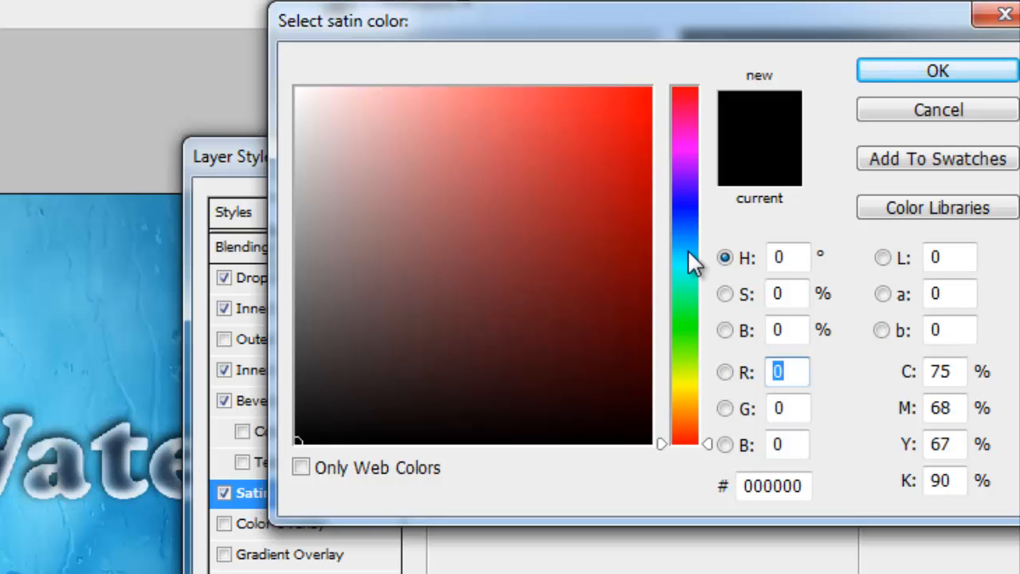
{"action": "left_click_drag", "start_coordinate": [687, 249], "coordinate": [690, 234]}
{"action": "left_click", "coordinate": [642, 130]}
{"action": "left_click", "coordinate": [653, 108]}
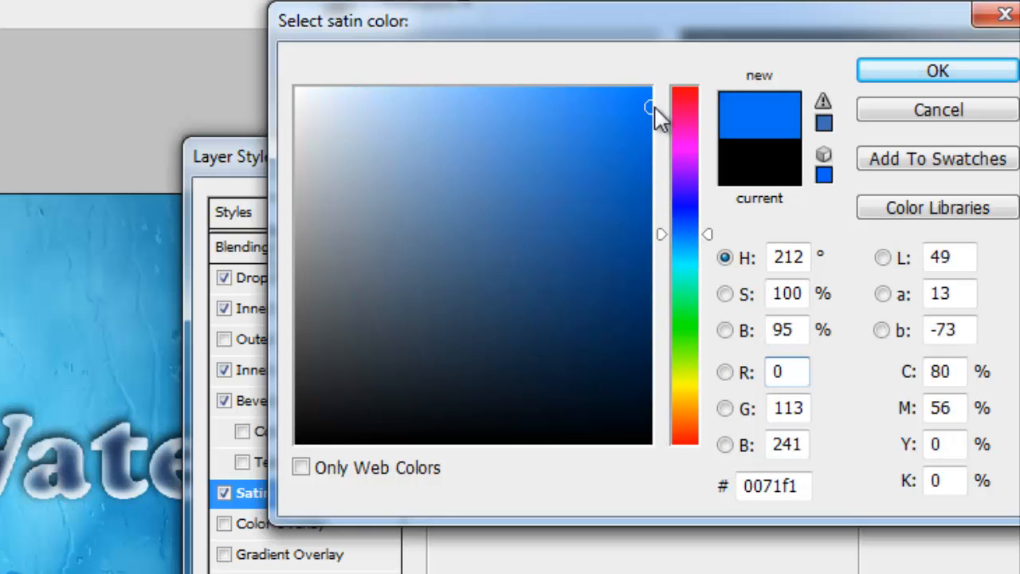
{"action": "left_click_drag", "start_coordinate": [640, 115], "coordinate": [659, 128]}
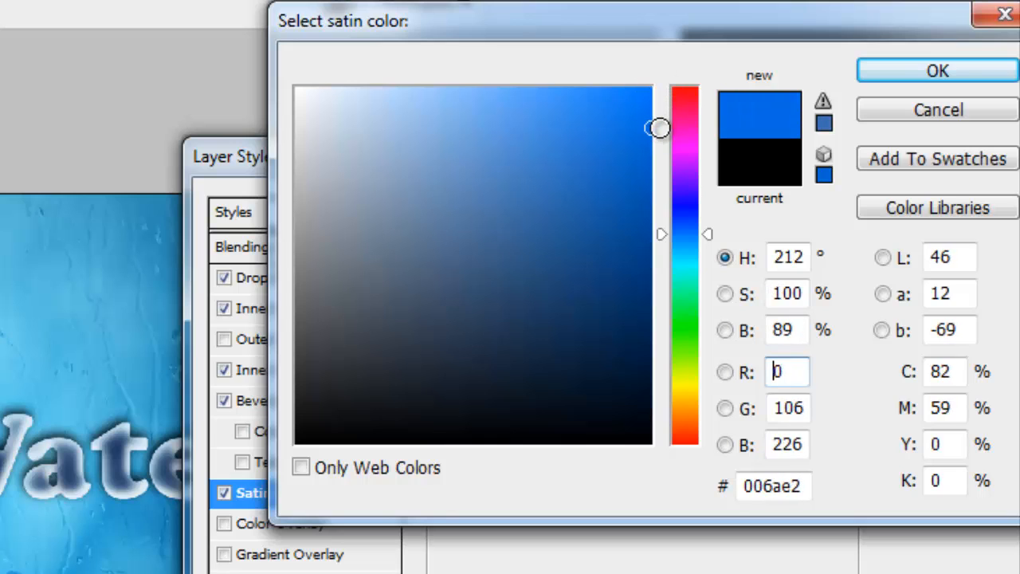
{"action": "left_click", "coordinate": [898, 86]}
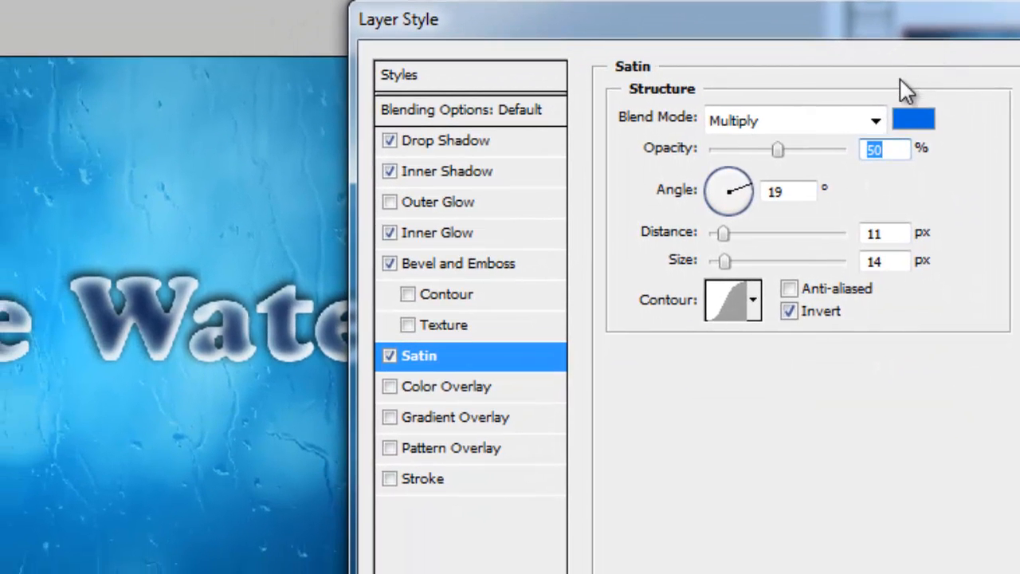
- Set the Satin distance to 33 px and size to 65 px, and toggle the effect off and on to compare
{"action": "left_click_drag", "start_coordinate": [741, 35], "coordinate": [780, 36]}
{"action": "left_click_drag", "start_coordinate": [758, 242], "coordinate": [786, 268]}
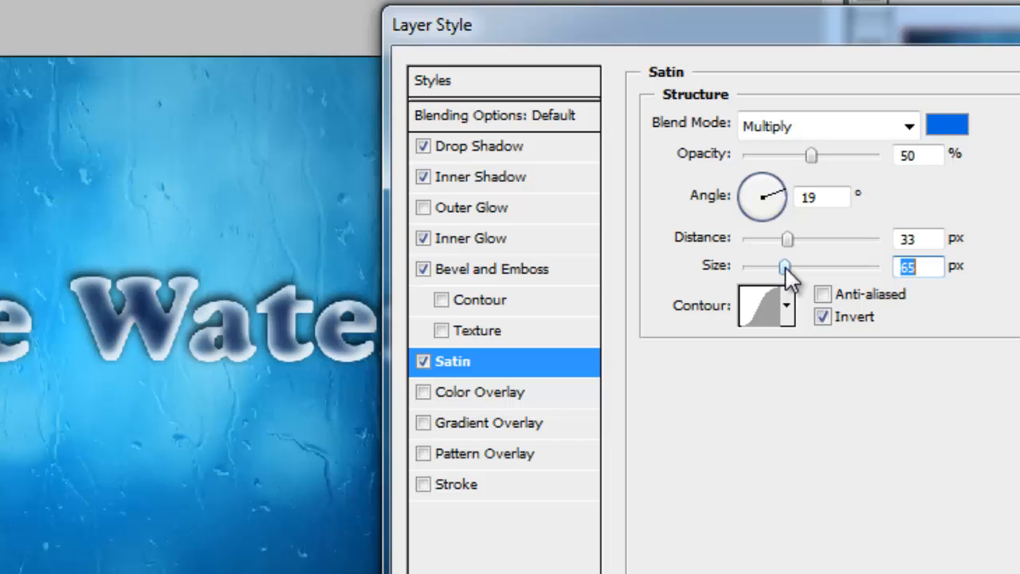
{"action": "left_click", "coordinate": [422, 363]}
{"action": "left_click", "coordinate": [422, 363]}
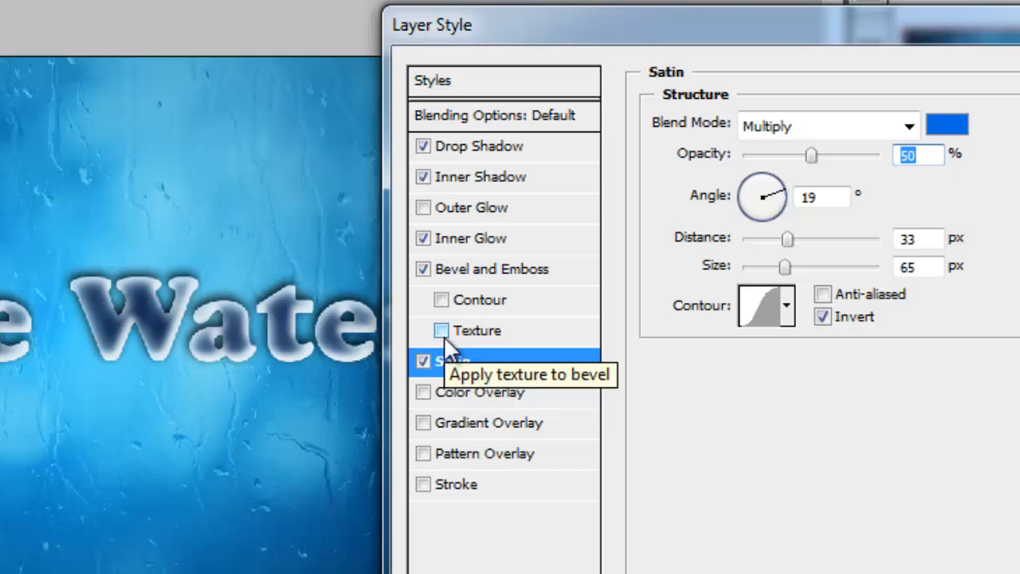
- Add a 2 px Stroke effect to the text, with Overlay blend mode and 55% opacity
{"action": "left_click", "coordinate": [454, 484]}
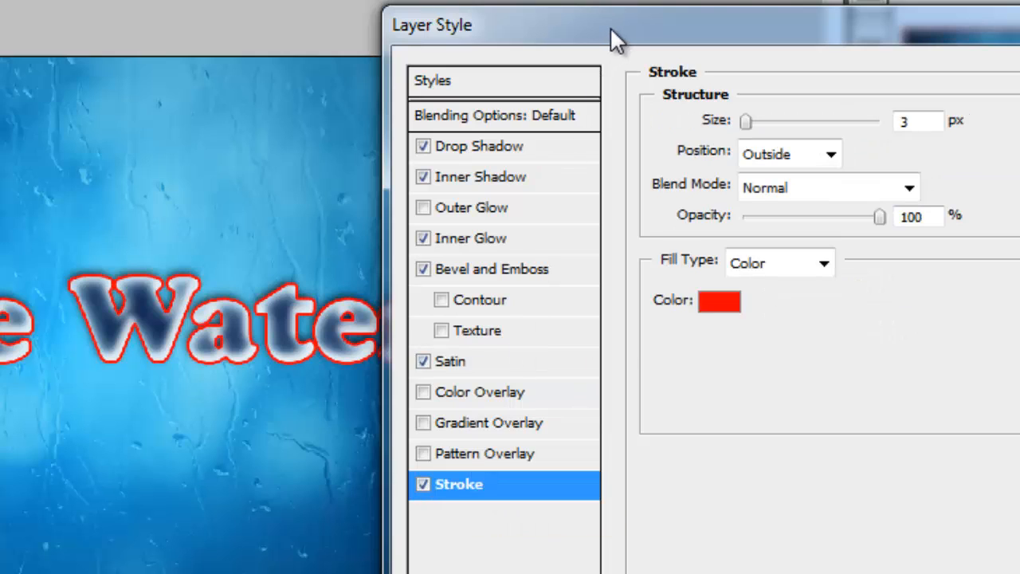
{"action": "left_click_drag", "start_coordinate": [917, 122], "coordinate": [821, 129]}
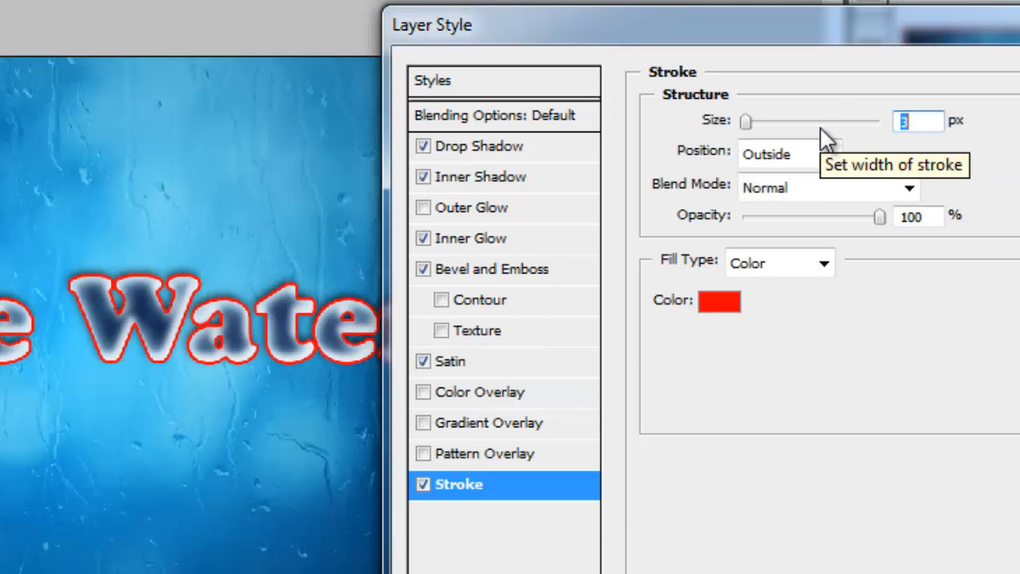
{"action": "type", "text": "2"}
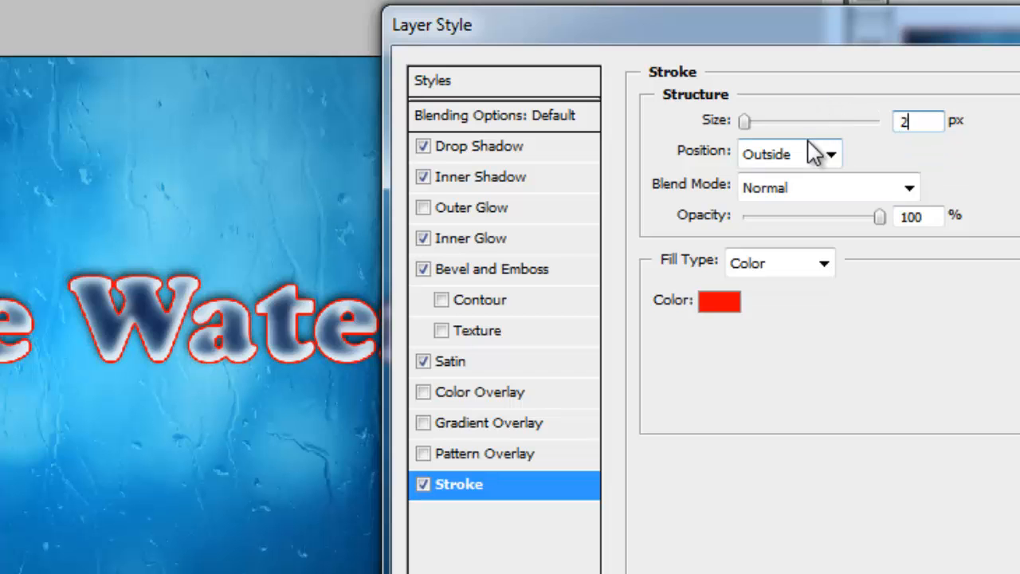
{"action": "left_click", "coordinate": [801, 188]}
{"action": "scroll", "coordinate": [797, 141], "scroll_direction": "down", "scroll_amount": 3}
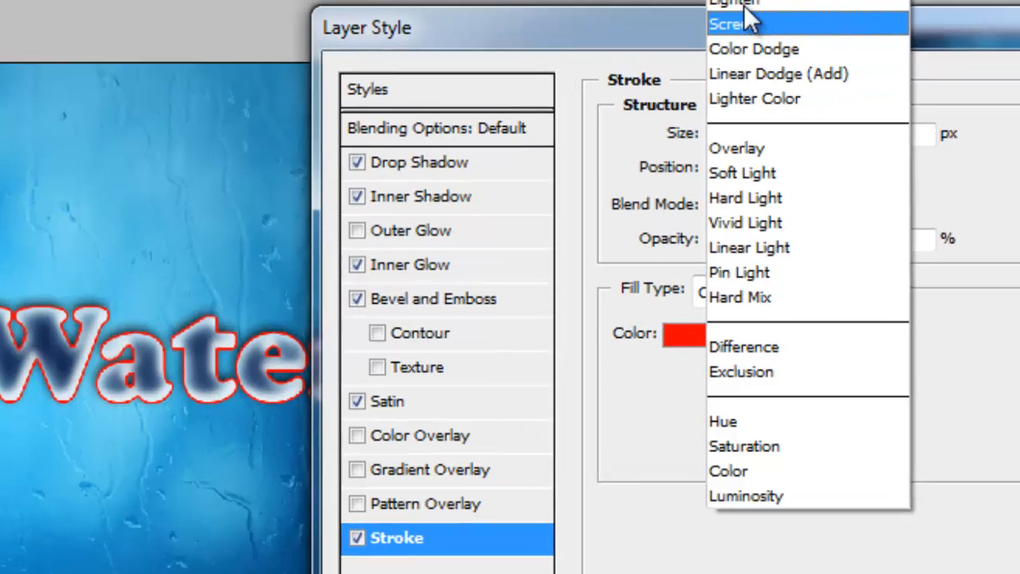
{"action": "left_click", "coordinate": [737, 147]}
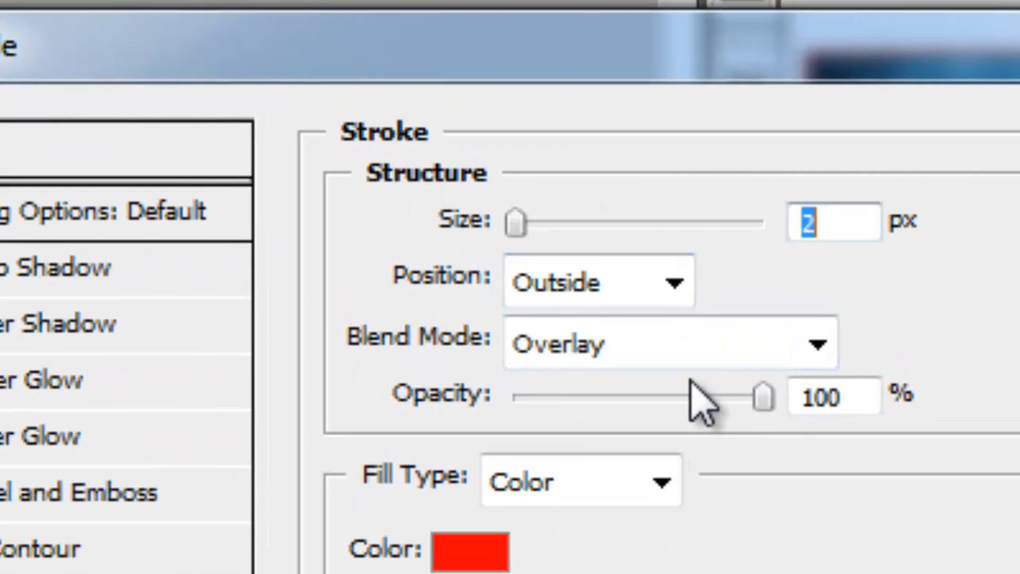
{"action": "left_click_drag", "start_coordinate": [678, 399], "coordinate": [629, 399]}
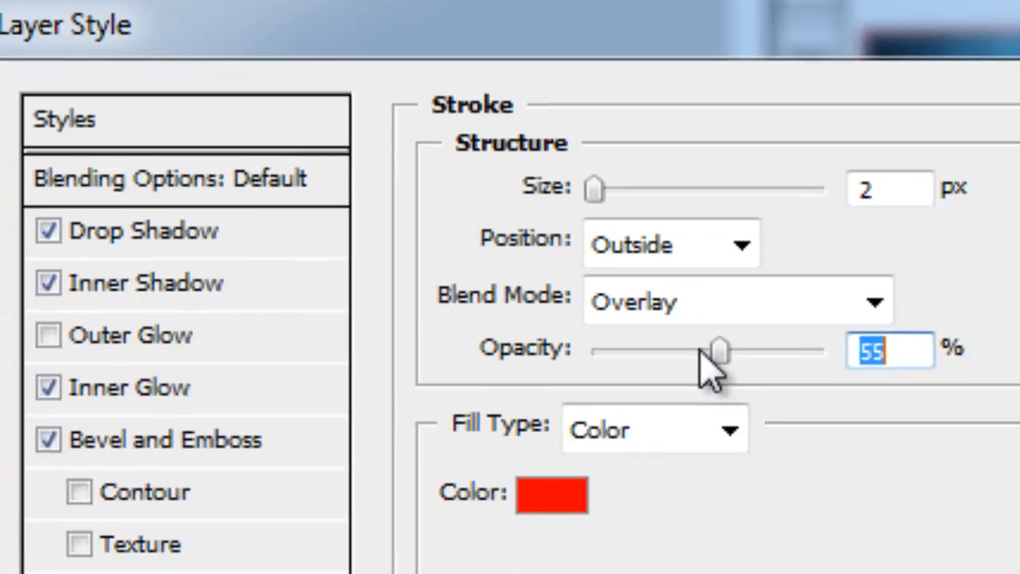
- Switch the stroke's fill type to Gradient, reverse the gradient and set its angle to 37°
{"action": "left_click", "coordinate": [701, 432]}
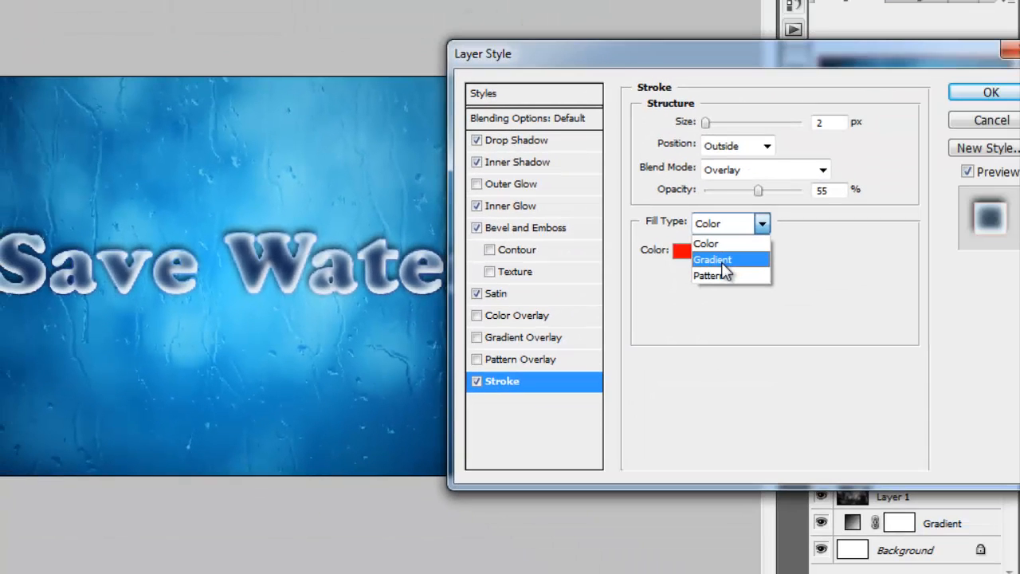
{"action": "left_click", "coordinate": [638, 498]}
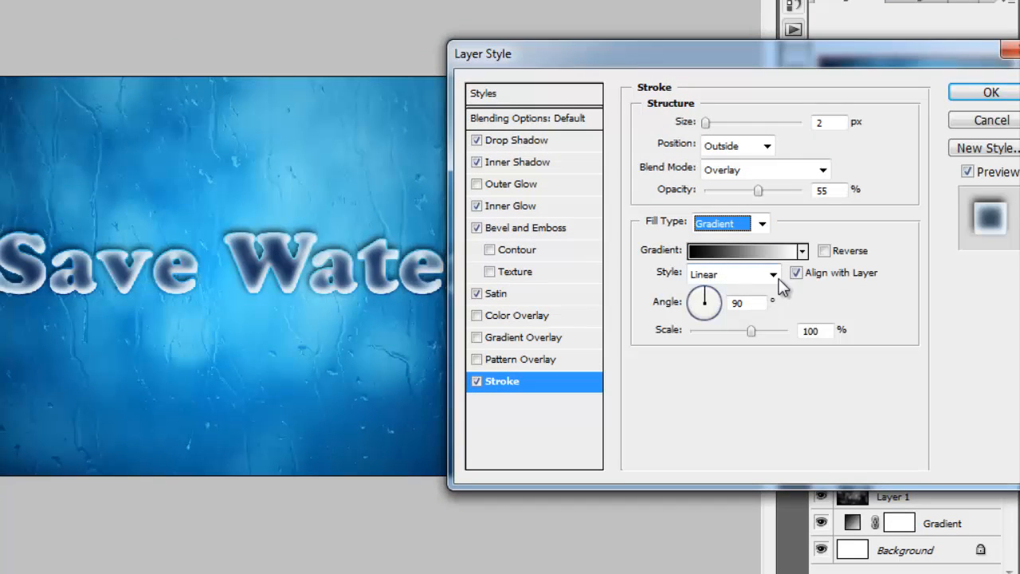
{"action": "left_click", "coordinate": [825, 251]}
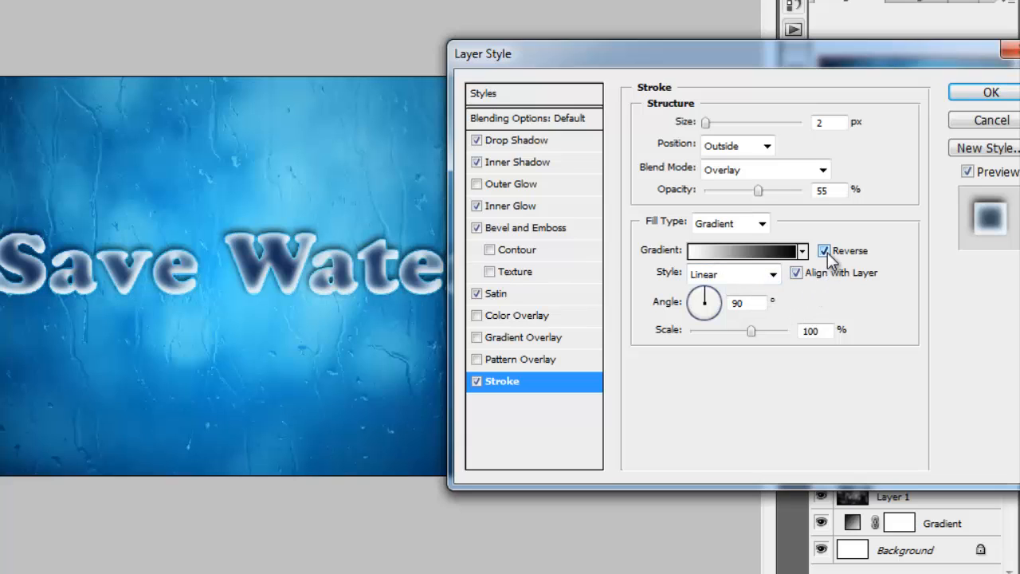
{"action": "left_click", "coordinate": [708, 294]}
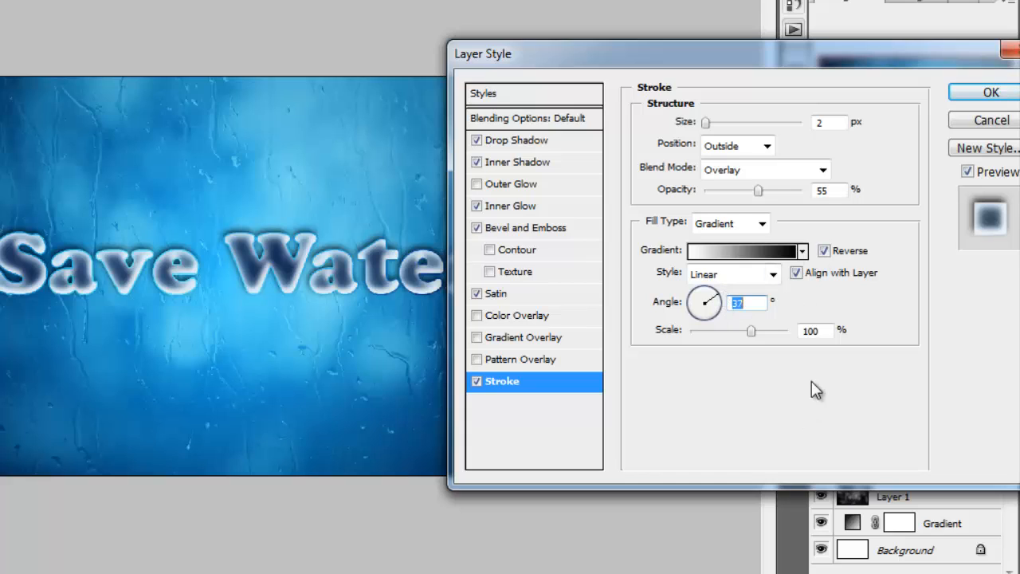
- Apply the layer styles, and set the Save Water text layer to Screen blend mode with 91% opacity
{"action": "left_click", "coordinate": [584, 229]}
{"action": "left_click_drag", "start_coordinate": [751, 232], "coordinate": [800, 231]}
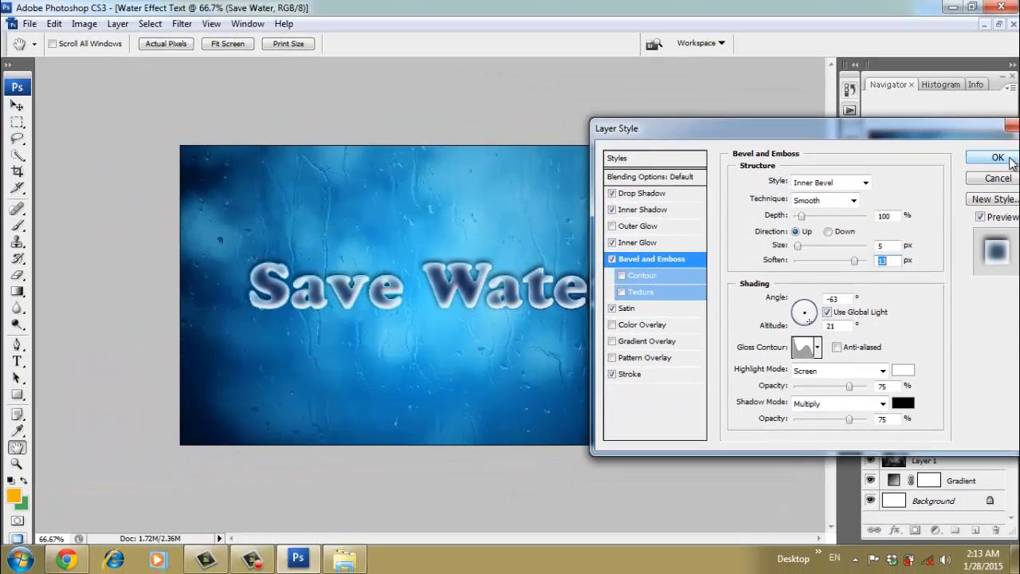
{"action": "left_click", "coordinate": [1007, 159]}
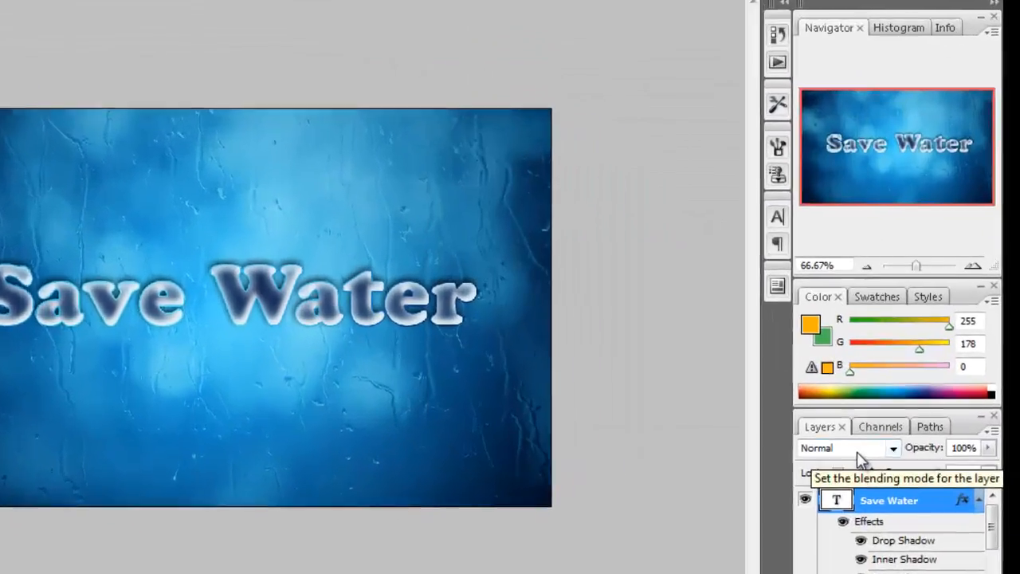
{"action": "left_click", "coordinate": [859, 452]}
{"action": "left_click", "coordinate": [817, 124]}
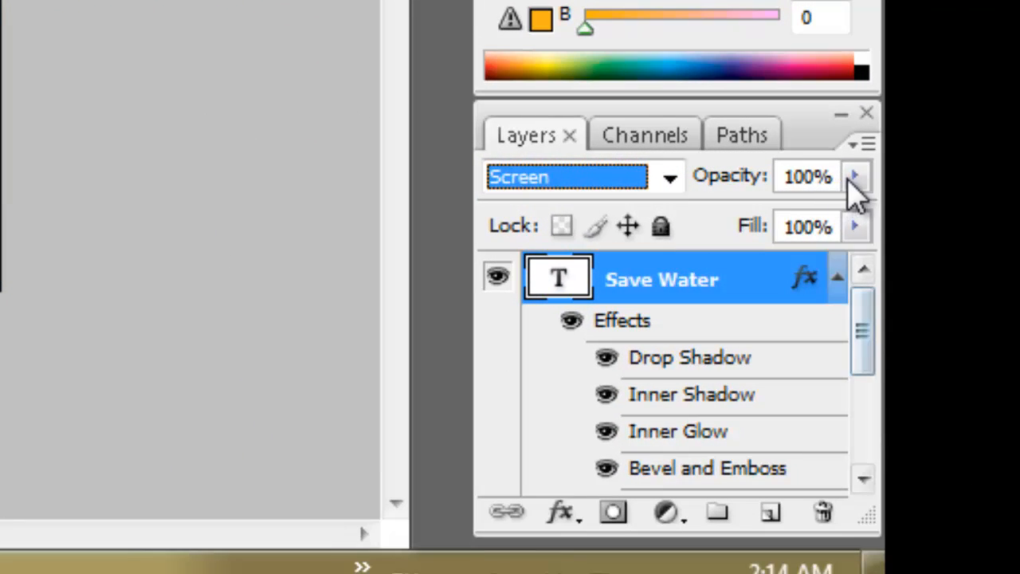
{"action": "left_click", "coordinate": [854, 177]}
{"action": "mouse_move", "coordinate": [851, 213]}
{"action": "left_mouse_down"}
{"action": "mouse_move", "coordinate": [825, 215]}
{"action": "mouse_move", "coordinate": [839, 213]}
{"action": "left_mouse_up"}
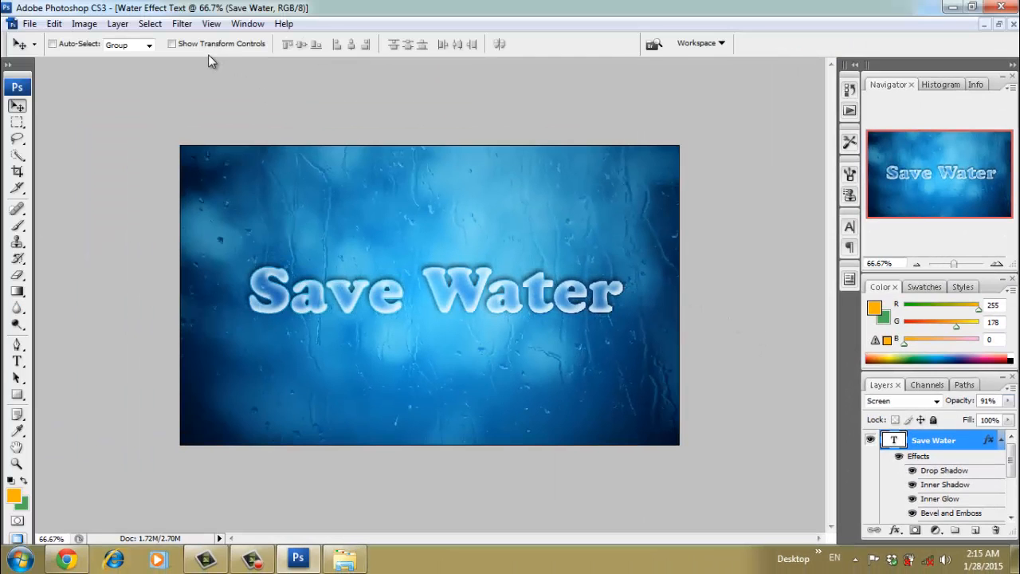
- Add a gradient fill layer above the text with a name ending in 2, and give it the Reflected style
{"action": "left_click", "coordinate": [118, 23]}
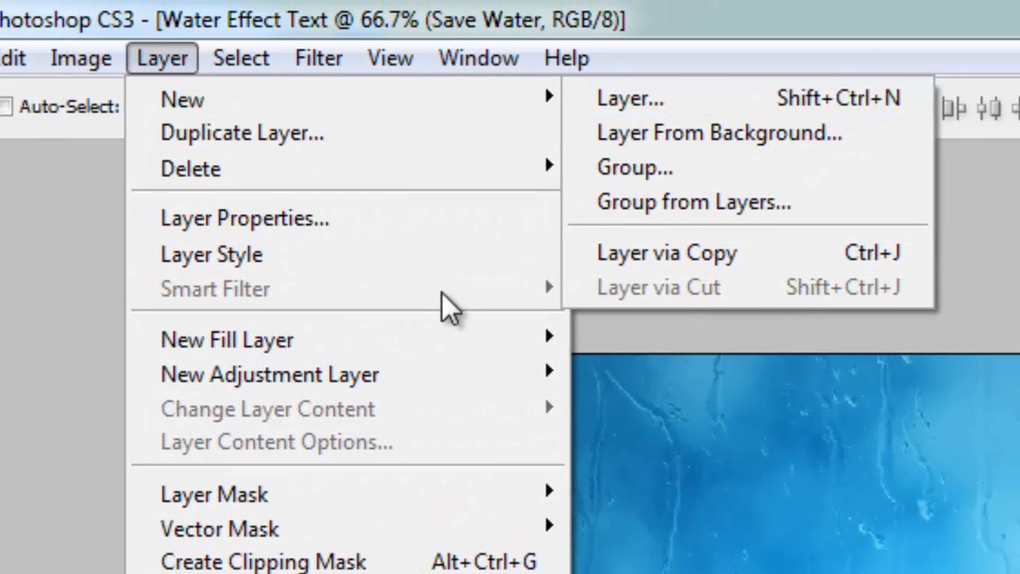
{"action": "mouse_move", "coordinate": [451, 351]}
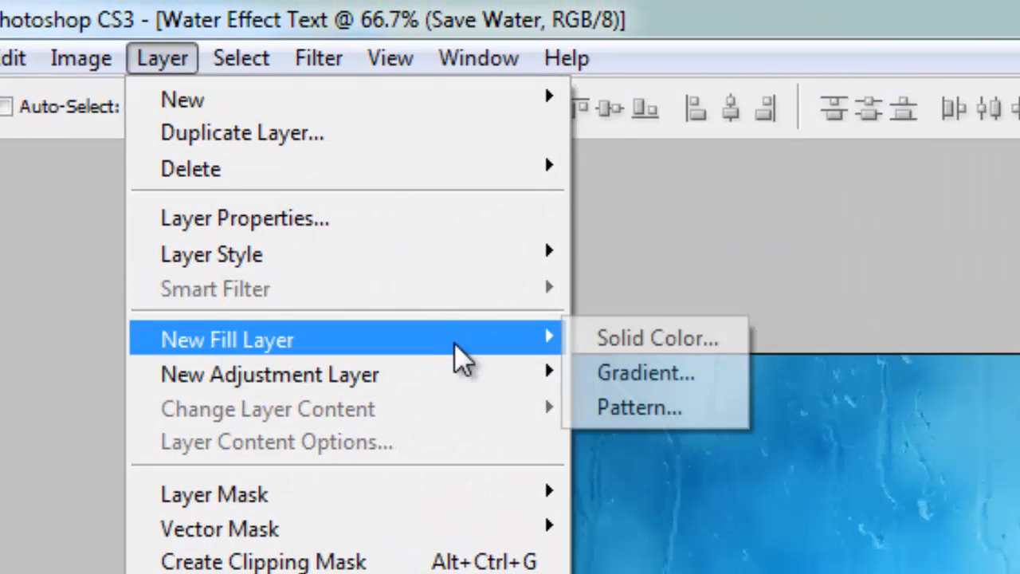
{"action": "left_click", "coordinate": [621, 381]}
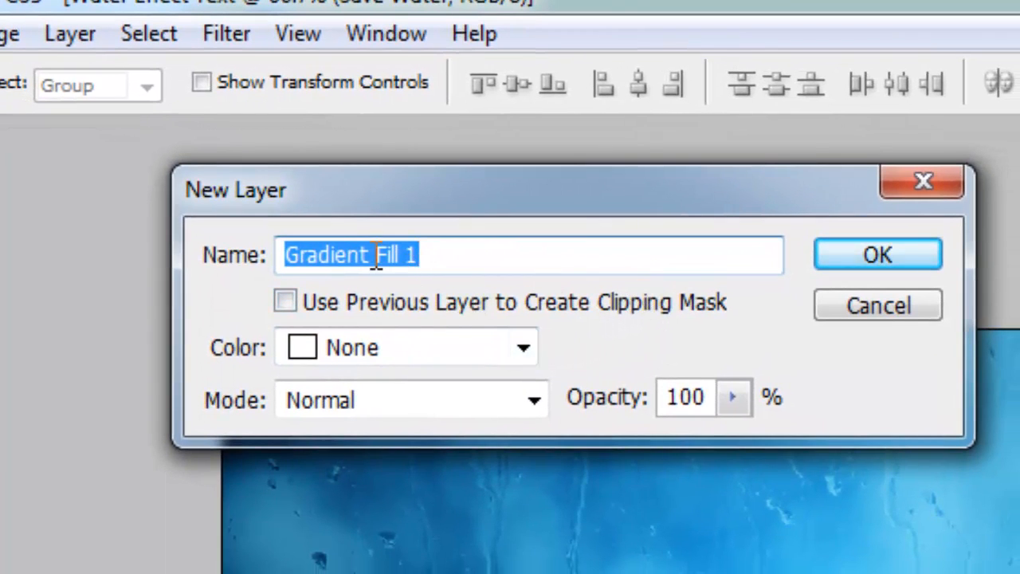
{"action": "left_click", "coordinate": [376, 257]}
{"action": "left_click_drag", "start_coordinate": [372, 255], "coordinate": [521, 254]}
{"action": "type", "text": "2"}
{"action": "left_click", "coordinate": [797, 239]}
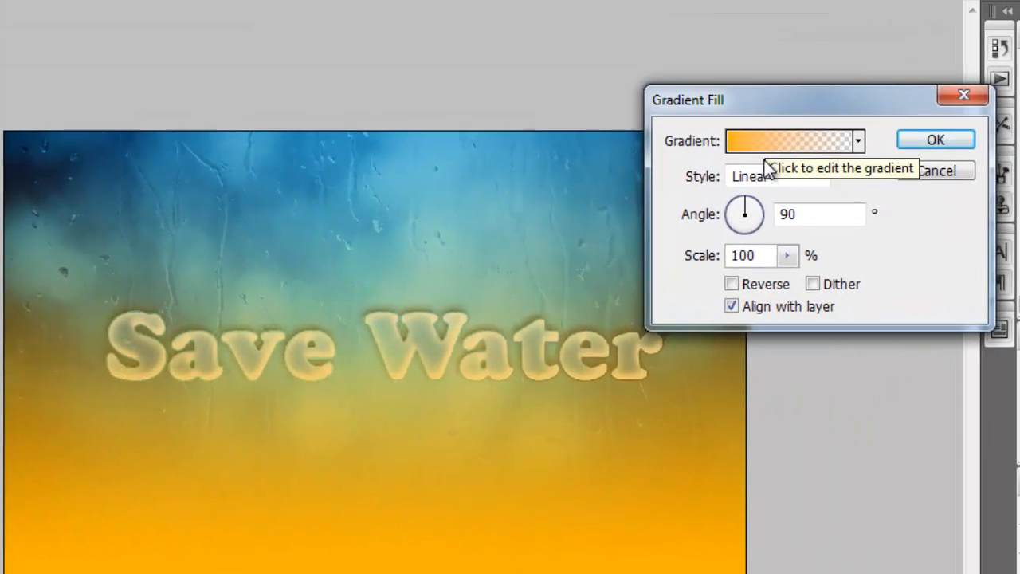
{"action": "left_click", "coordinate": [739, 203]}
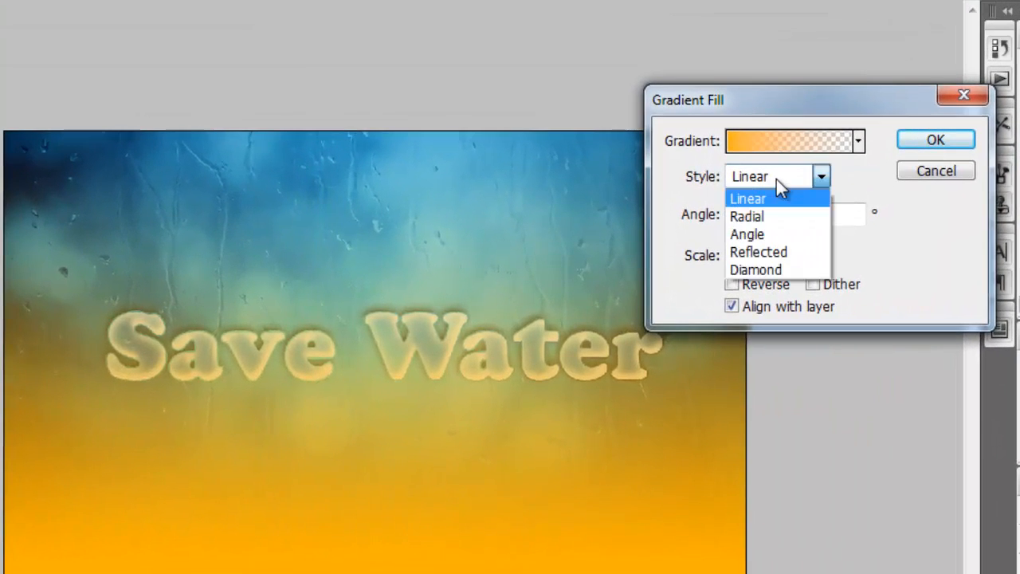
{"action": "left_click", "coordinate": [761, 252]}
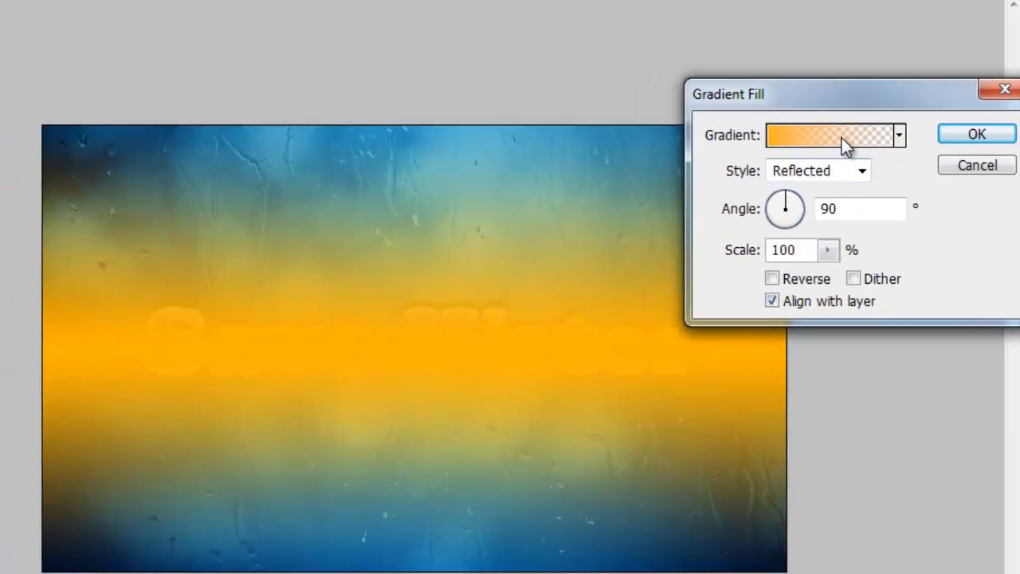
- Open the fill's gradient for editing and change its starting colour stop to white
{"action": "left_click", "coordinate": [801, 141]}
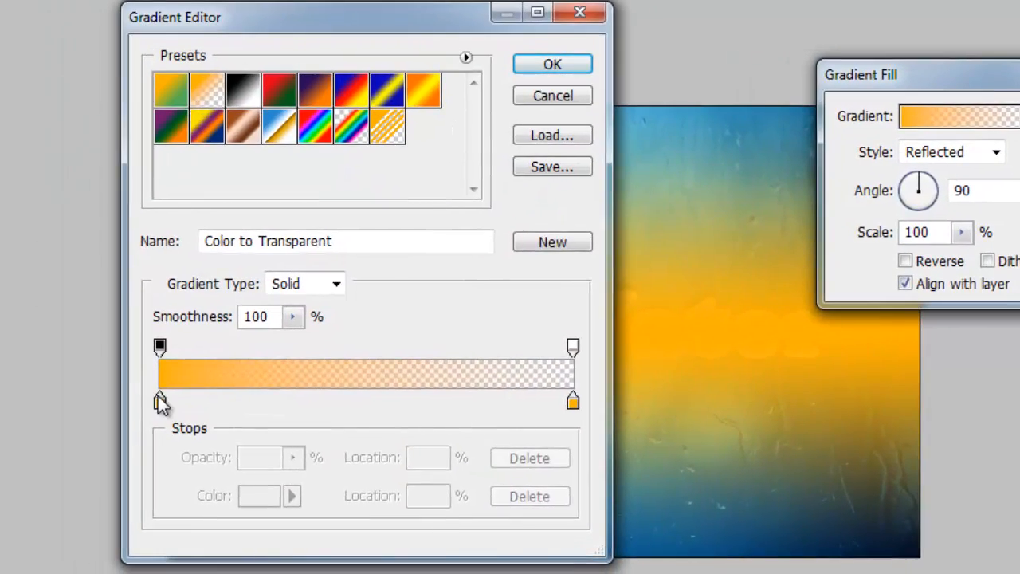
{"action": "left_click", "coordinate": [158, 401]}
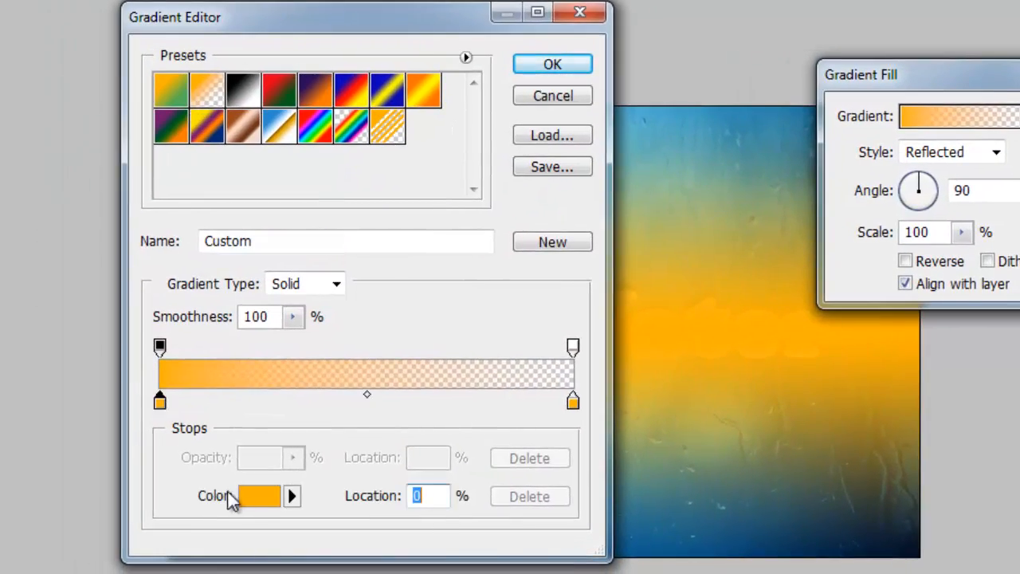
{"action": "left_click", "coordinate": [259, 496]}
{"action": "left_click_drag", "start_coordinate": [902, 140], "coordinate": [850, 24]}
{"action": "left_click", "coordinate": [934, 98]}
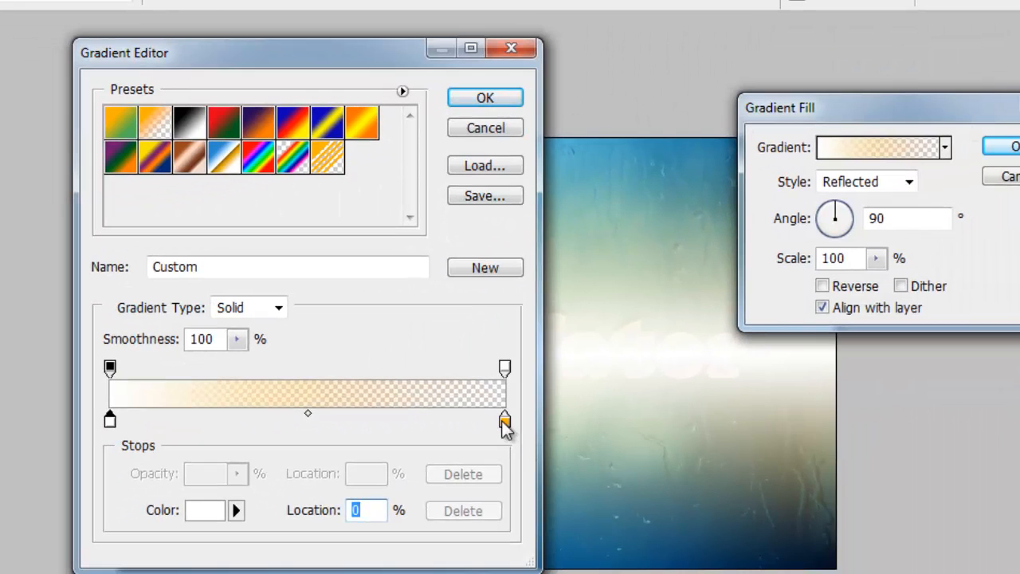
- Change the gradient's end colour stop to white and accept the edited gradient
{"action": "left_click", "coordinate": [504, 422]}
{"action": "left_click", "coordinate": [227, 505]}
{"action": "left_click_drag", "start_coordinate": [821, 208], "coordinate": [737, 59]}
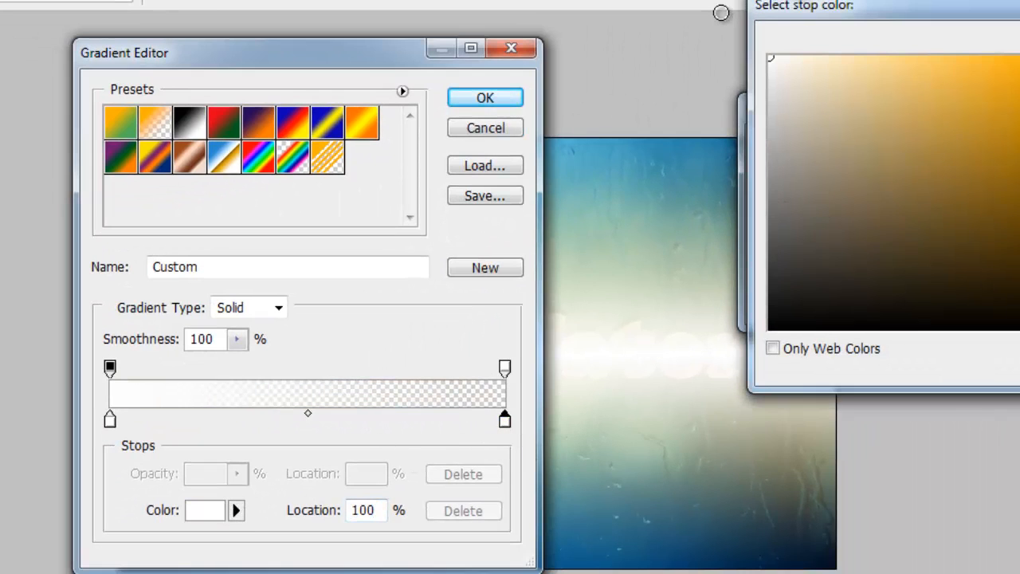
{"action": "left_click_drag", "start_coordinate": [827, 12], "coordinate": [685, 50]}
{"action": "key", "text": "Return"}
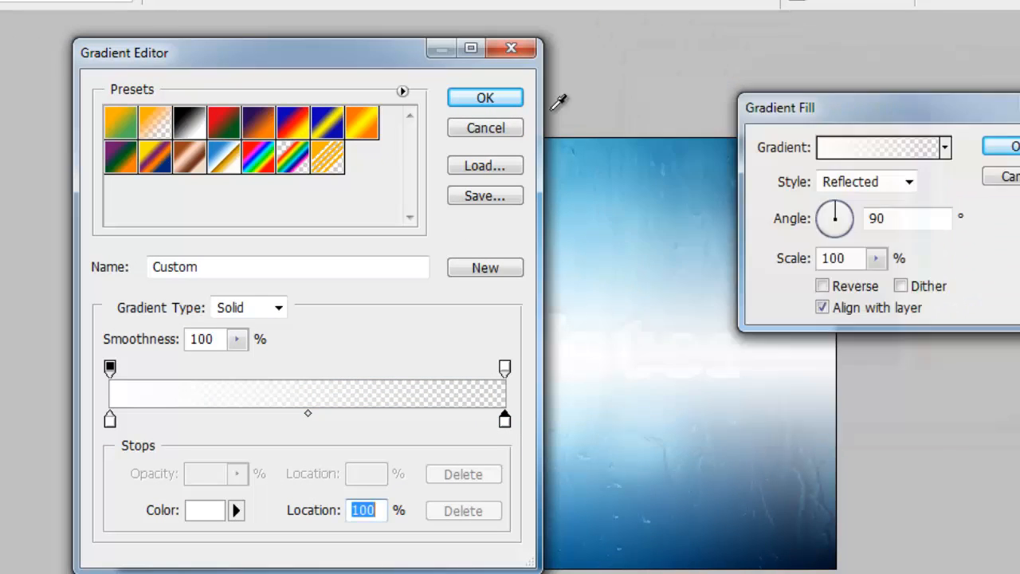
{"action": "left_click", "coordinate": [510, 97]}
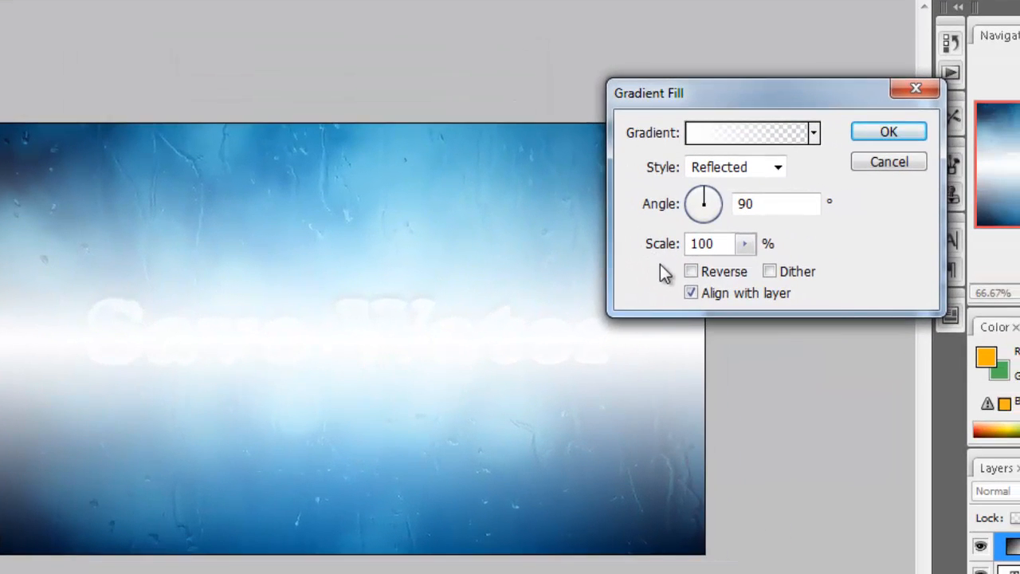
- Set the reflected gradient's scale to 64% and apply the gradient fill
{"action": "left_click_drag", "start_coordinate": [747, 247], "coordinate": [717, 275]}
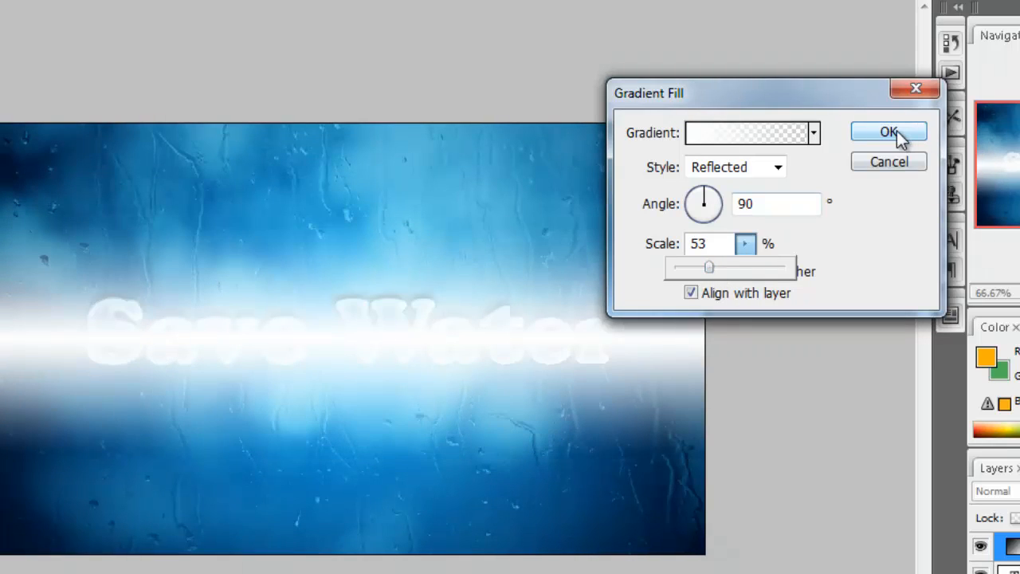
{"action": "left_click_drag", "start_coordinate": [708, 269], "coordinate": [719, 269]}
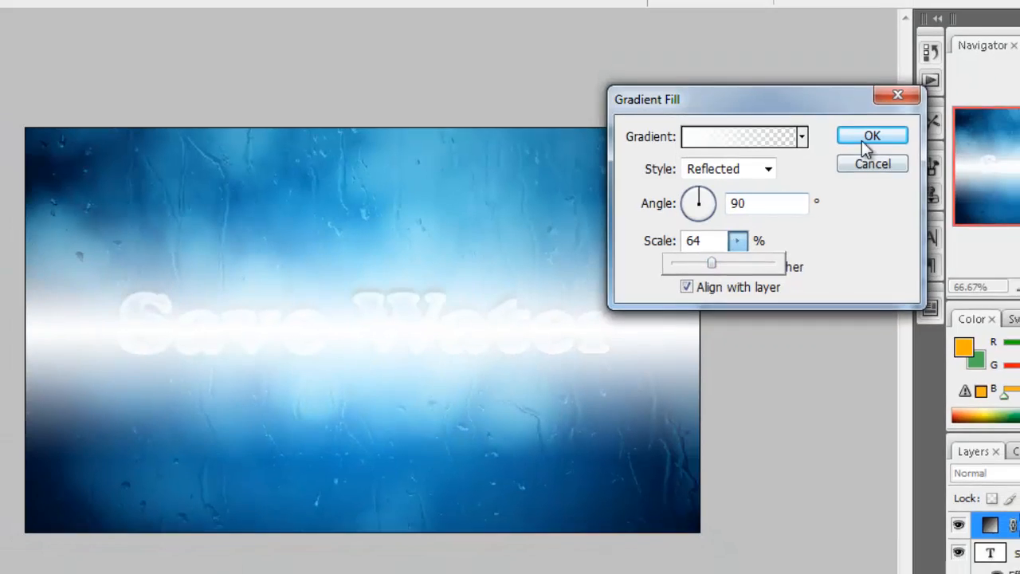
{"action": "left_click", "coordinate": [878, 136]}
- Set the white gradient fill layer to Soft Light blend mode with 86% opacity
{"action": "left_click", "coordinate": [706, 158]}
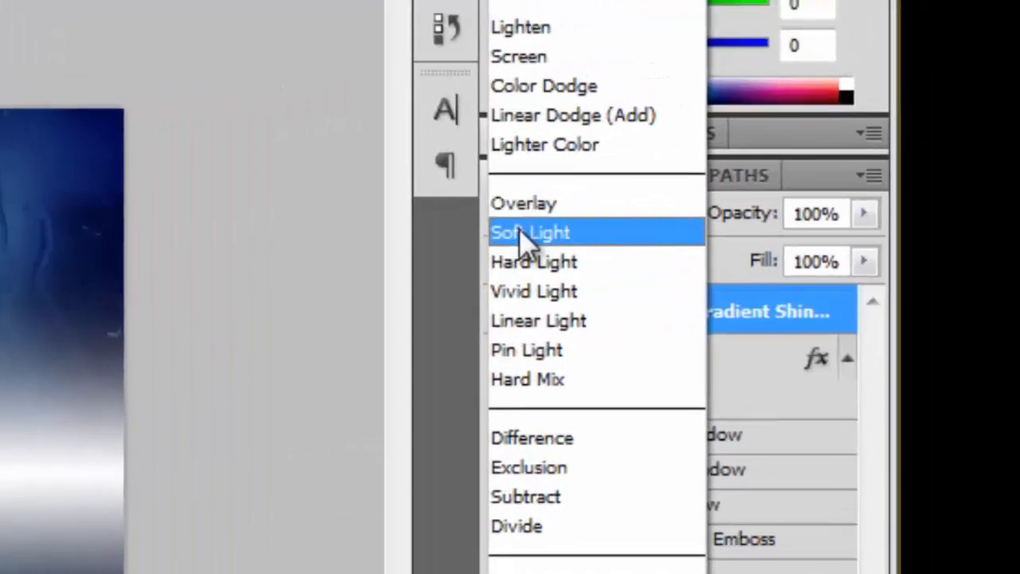
{"action": "left_click", "coordinate": [652, 171]}
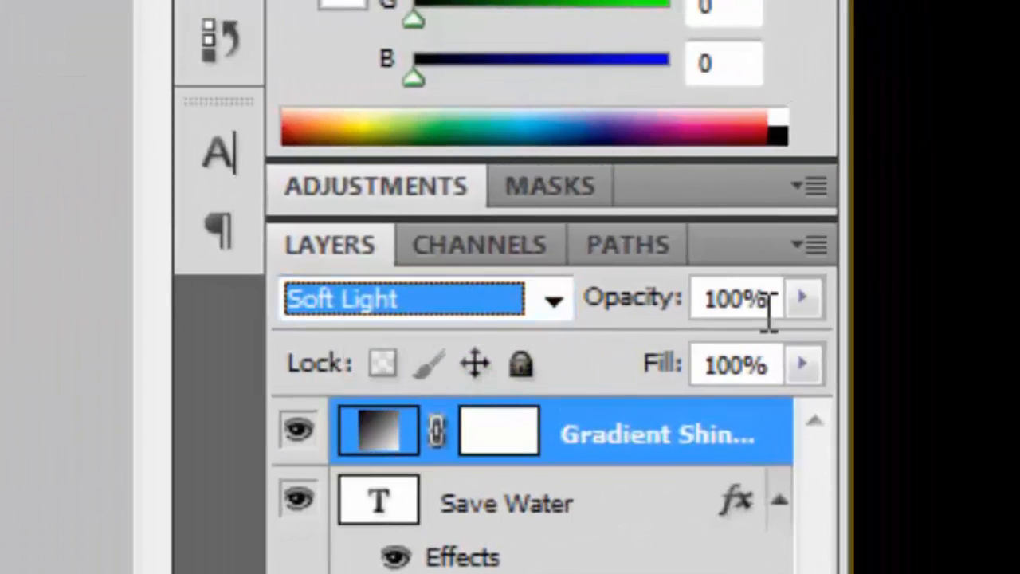
{"action": "left_click", "coordinate": [803, 298]}
{"action": "left_click_drag", "start_coordinate": [806, 291], "coordinate": [770, 361]}
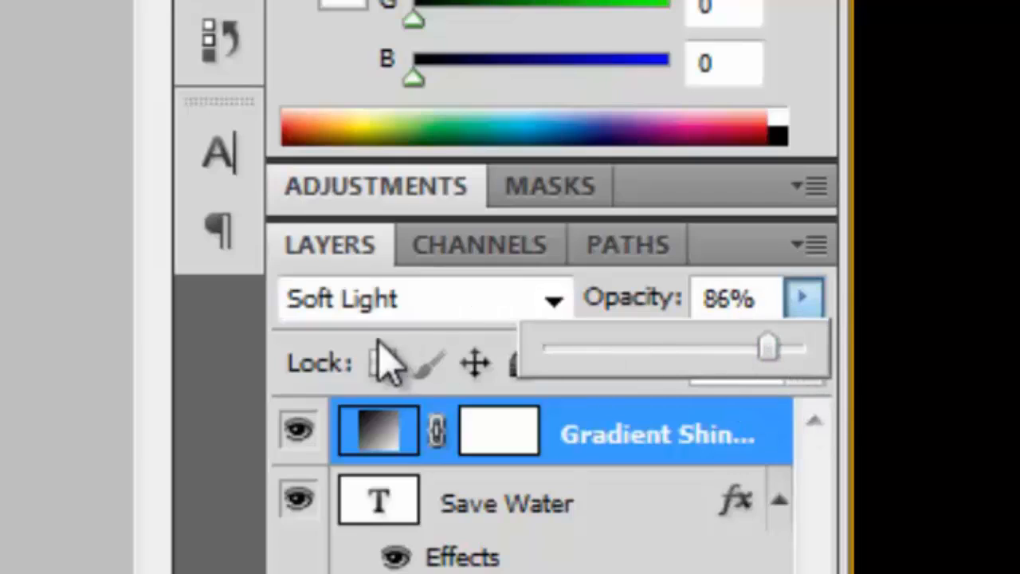
{"action": "left_click", "coordinate": [225, 409]}
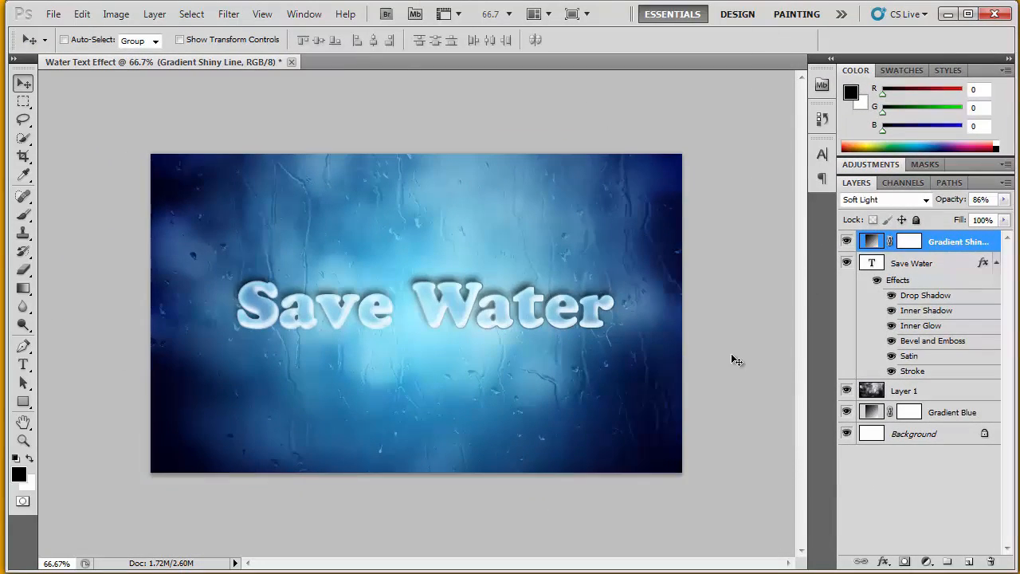
- Save the image to the Desktop as Water Text Effect.jpg in JPEG format at quality 12, and open the saved picture
{"action": "key", "text": "ctrl+shift+s"}
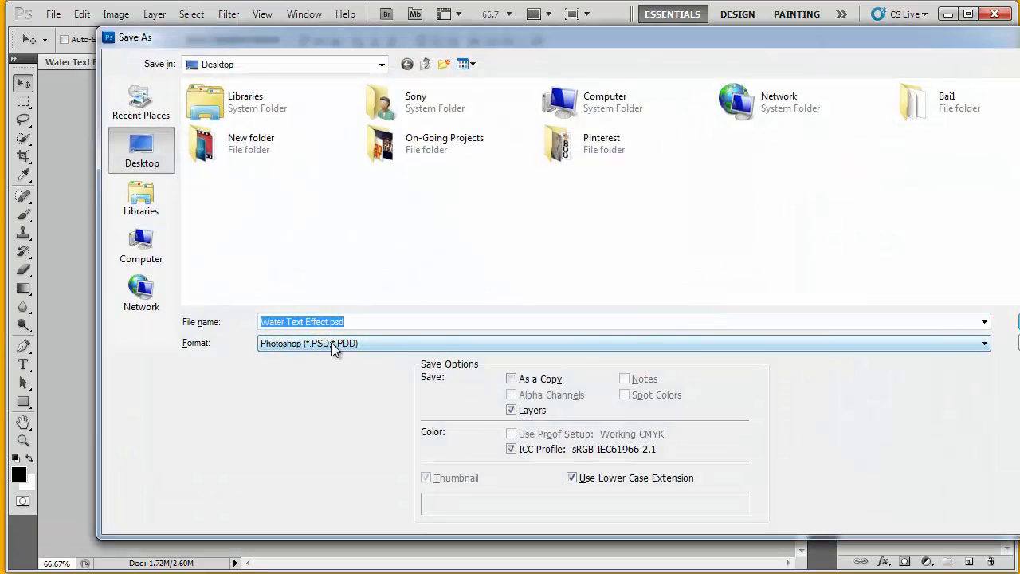
{"action": "left_click", "coordinate": [538, 342]}
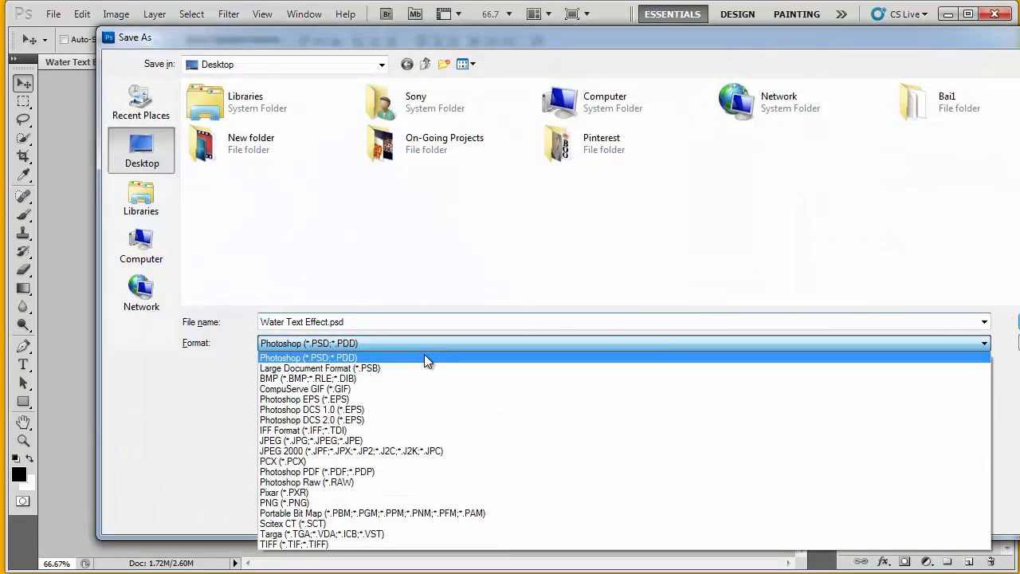
{"action": "left_click", "coordinate": [335, 439]}
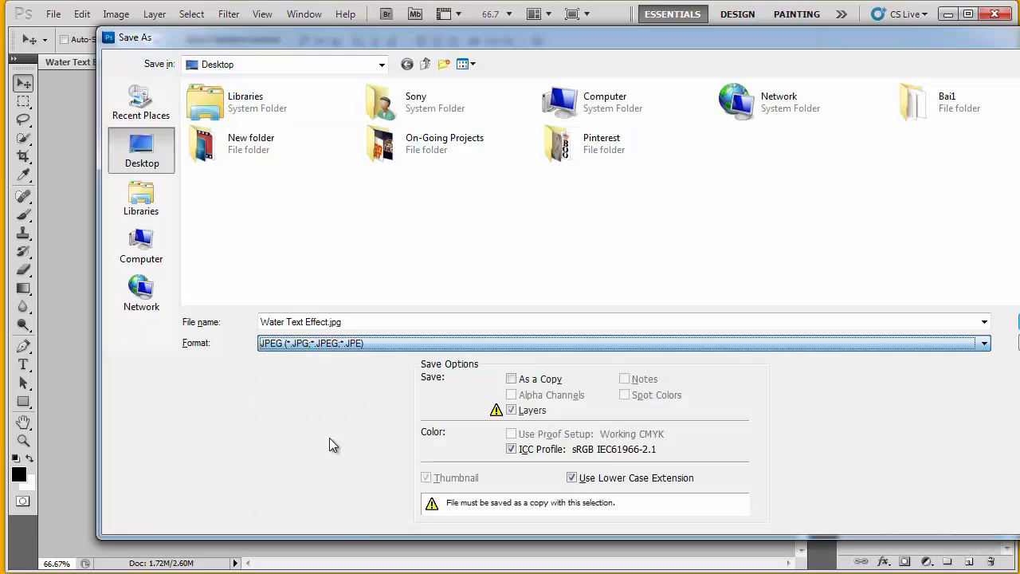
{"action": "key", "text": "Return"}
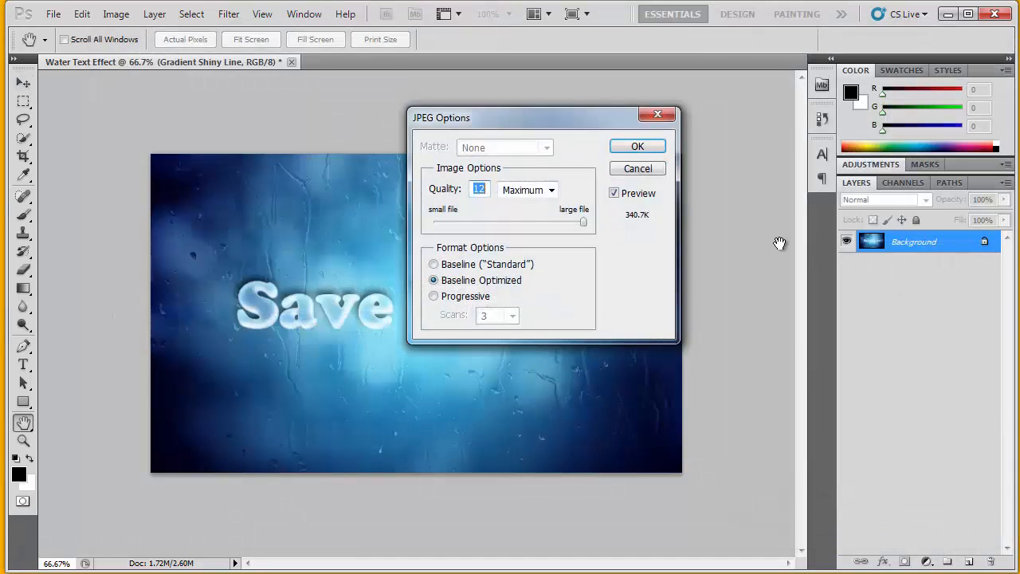
{"action": "left_click", "coordinate": [646, 151]}
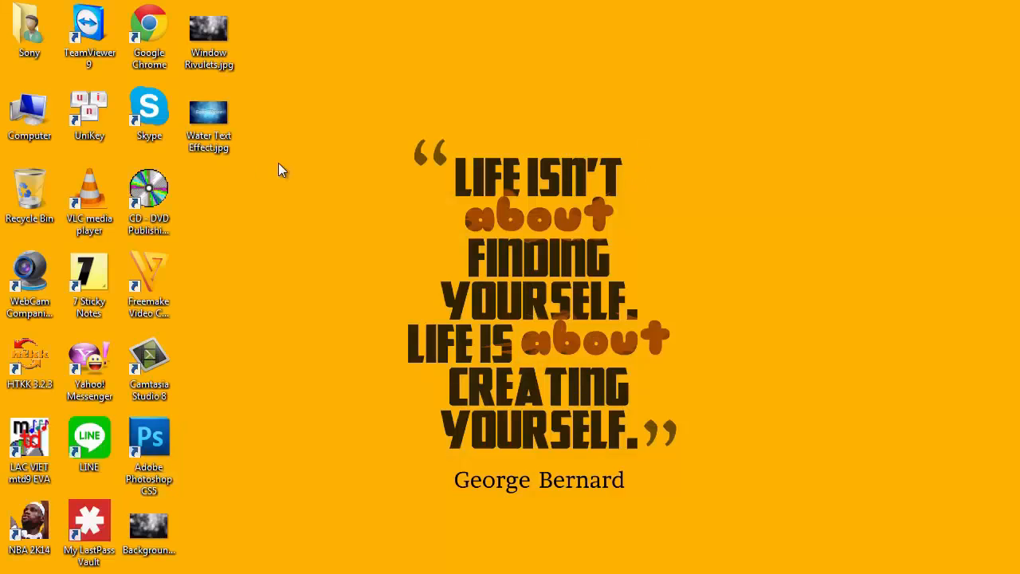
{"action": "double_click", "coordinate": [207, 109]}
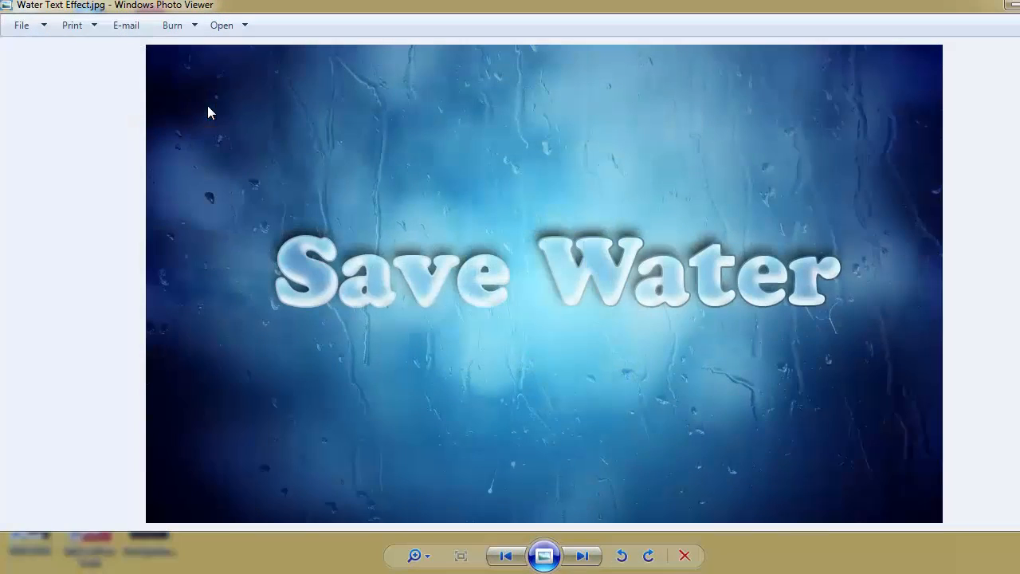